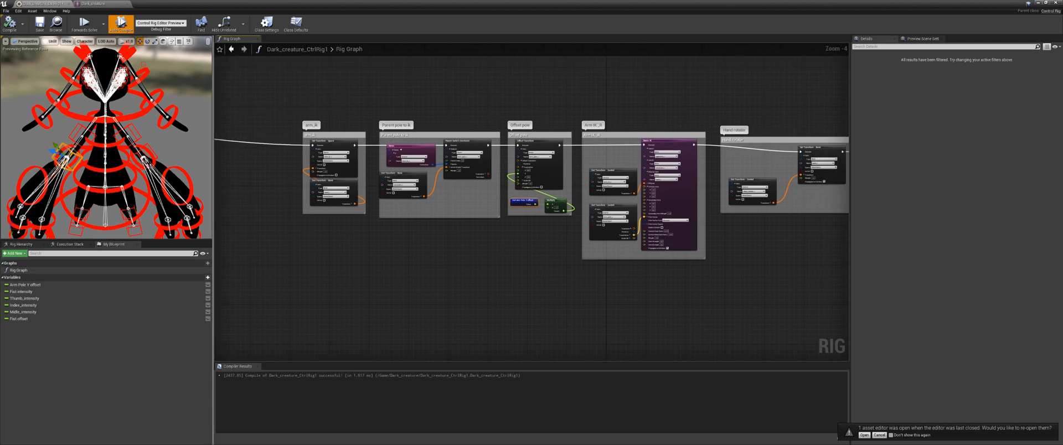
Step: Examine the arm and foot IK sections of the rig graph, including their offset pole groups
{"action": "right_click_drag", "start_coordinate": [424, 80], "coordinate": [415, 207]}
{"action": "right_click_drag", "start_coordinate": [535, 59], "coordinate": [526, 244]}
{"action": "scroll", "coordinate": [526, 244], "scroll_direction": "up", "scroll_amount": 1}
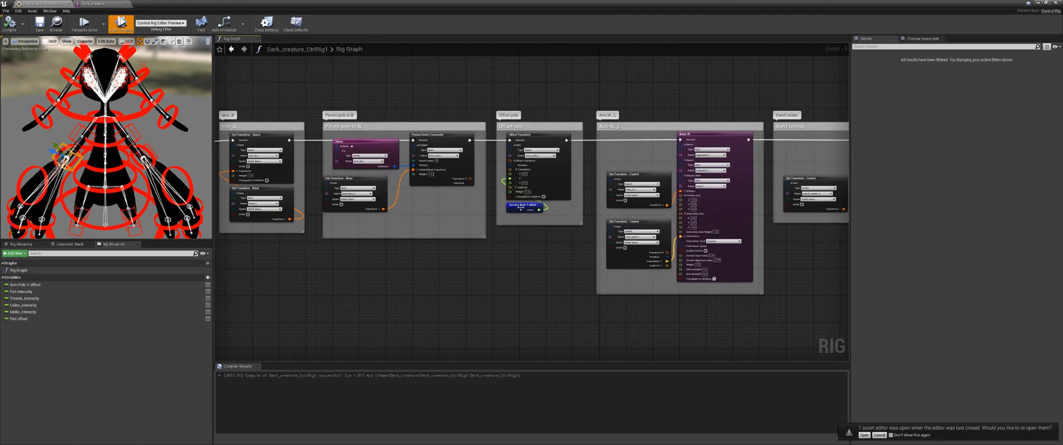
{"action": "right_click_drag", "start_coordinate": [520, 207], "coordinate": [539, 265]}
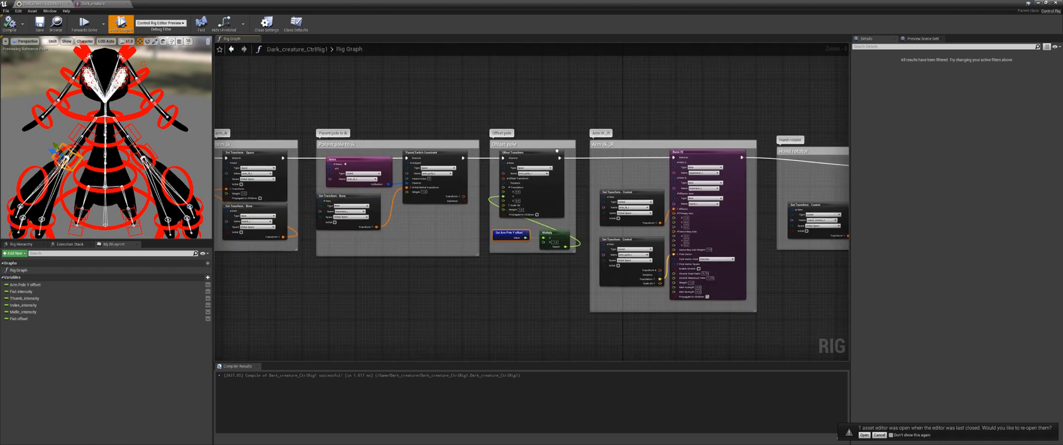
{"action": "right_click_drag", "start_coordinate": [557, 150], "coordinate": [537, 197]}
{"action": "right_click_drag", "start_coordinate": [528, 241], "coordinate": [539, 129]}
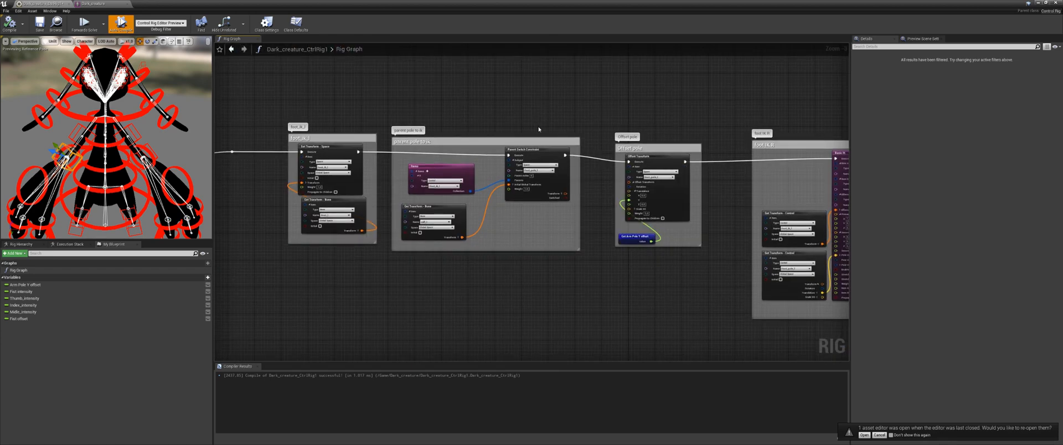
{"action": "right_click_drag", "start_coordinate": [615, 235], "coordinate": [552, 221]}
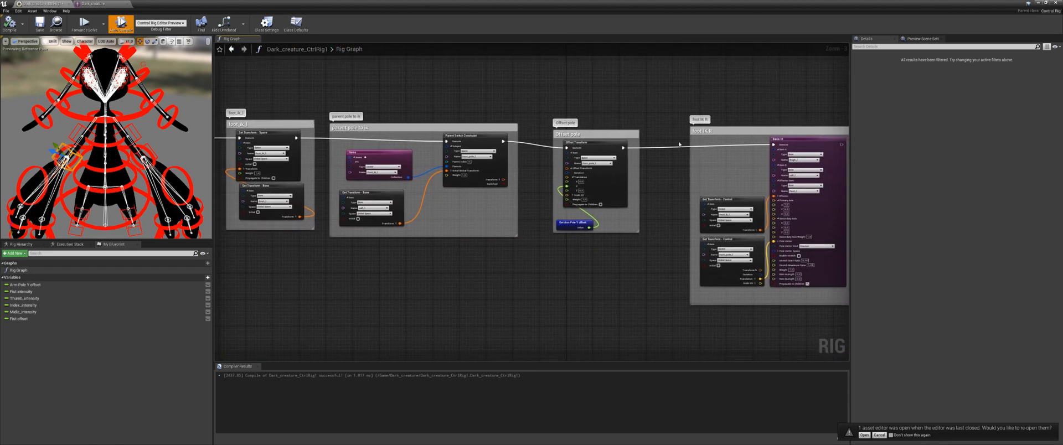
{"action": "right_click_drag", "start_coordinate": [589, 290], "coordinate": [628, 152]}
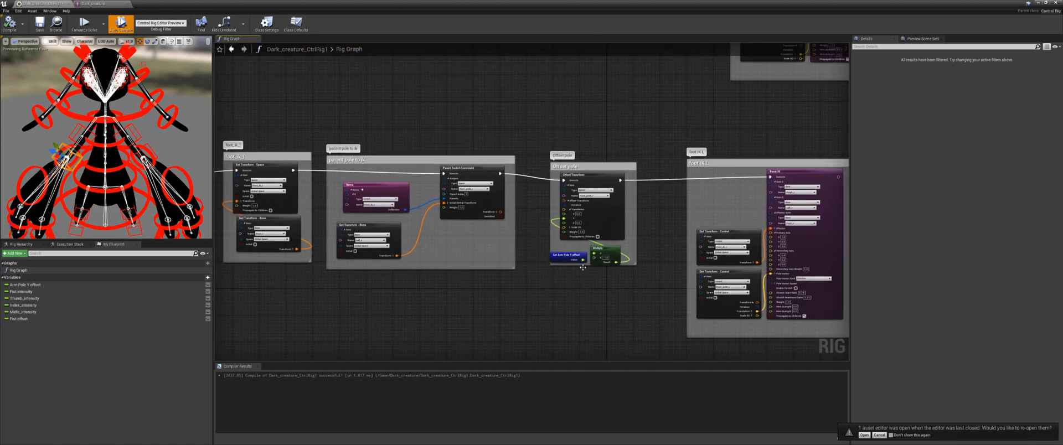
{"action": "right_click_drag", "start_coordinate": [583, 267], "coordinate": [580, 241]}
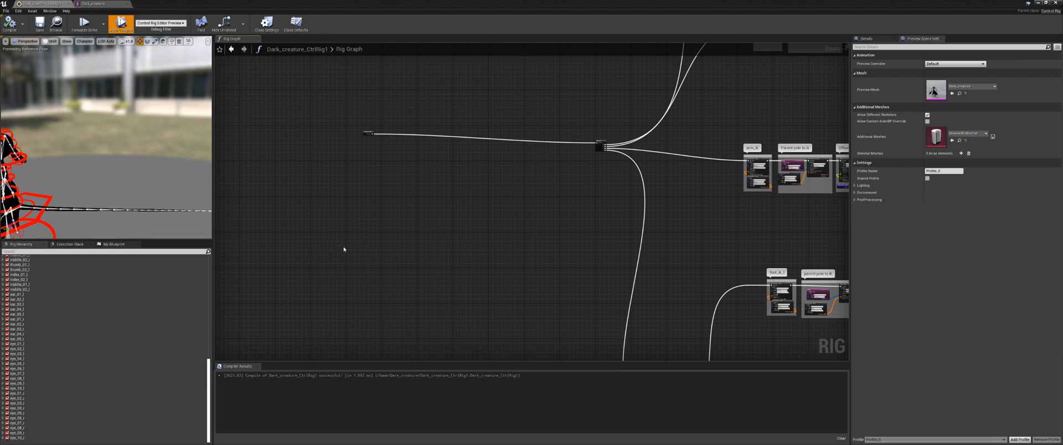
Step: Disconnect the Sequence node's execution input from the Forwards Solve node
{"action": "right_click_drag", "start_coordinate": [344, 250], "coordinate": [448, 285]}
{"action": "scroll", "coordinate": [427, 239], "scroll_direction": "up", "scroll_amount": 3}
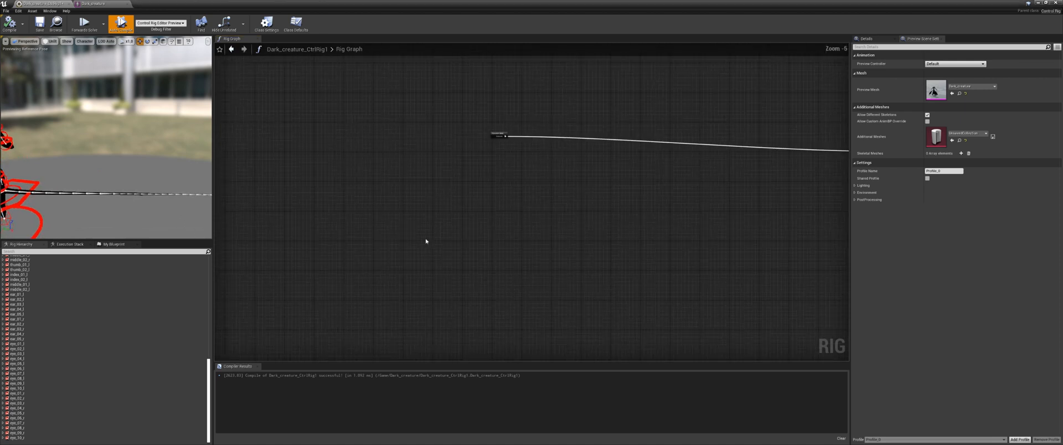
{"action": "right_click_drag", "start_coordinate": [489, 209], "coordinate": [443, 243]}
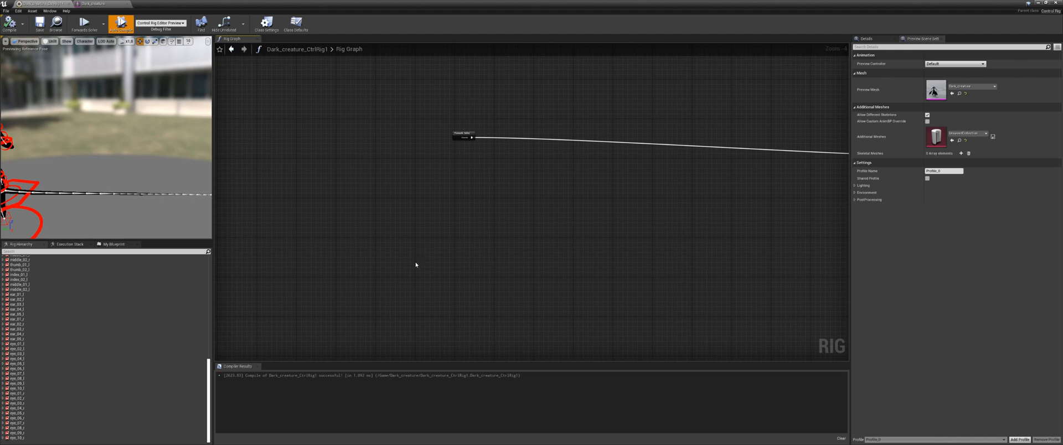
{"action": "right_click_drag", "start_coordinate": [508, 221], "coordinate": [325, 256]}
{"action": "right_click_drag", "start_coordinate": [497, 242], "coordinate": [427, 233]}
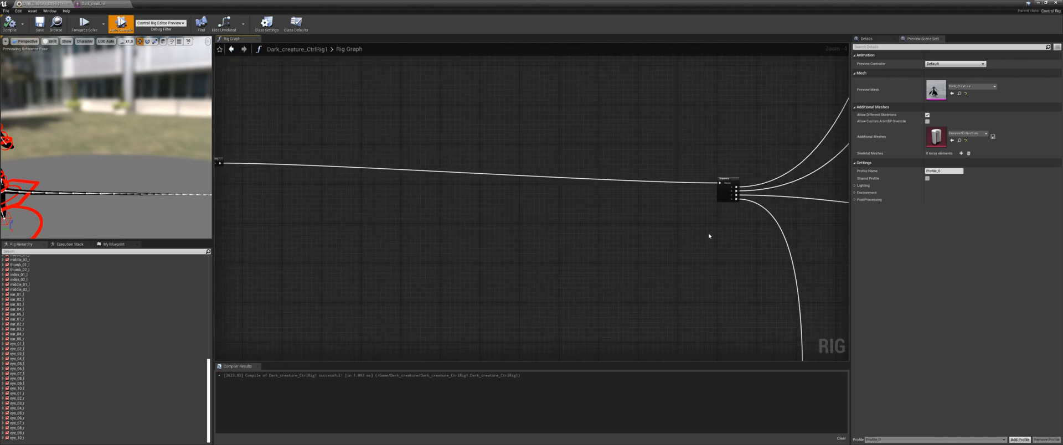
{"action": "left_click", "coordinate": [720, 183], "text": "alt"}
{"action": "scroll", "coordinate": [611, 244], "scroll_direction": "down", "scroll_amount": 3}
{"action": "right_click_drag", "start_coordinate": [351, 219], "coordinate": [466, 214]}
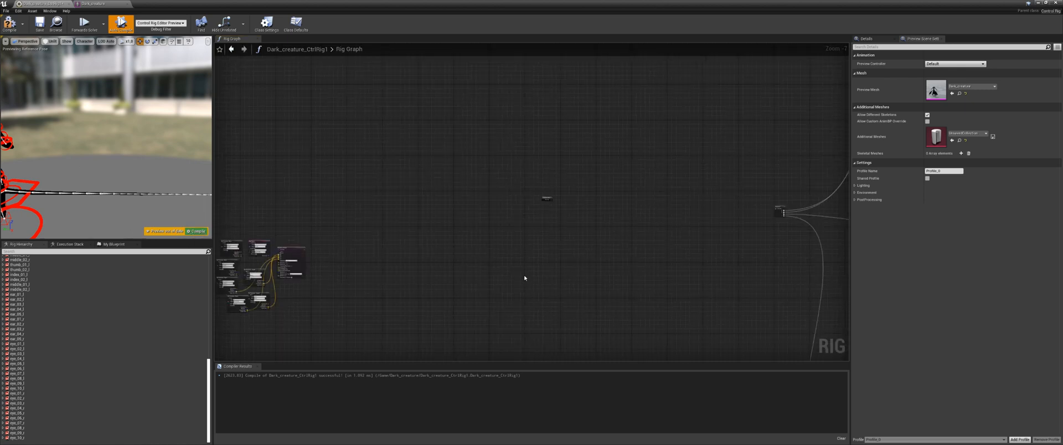
Step: Add a Fit Chain on Curve node, connect it to Forwards Solve's execution output and place it well clear of that node
{"action": "scroll", "coordinate": [523, 277], "scroll_direction": "up", "scroll_amount": 3}
{"action": "right_click", "coordinate": [535, 181]}
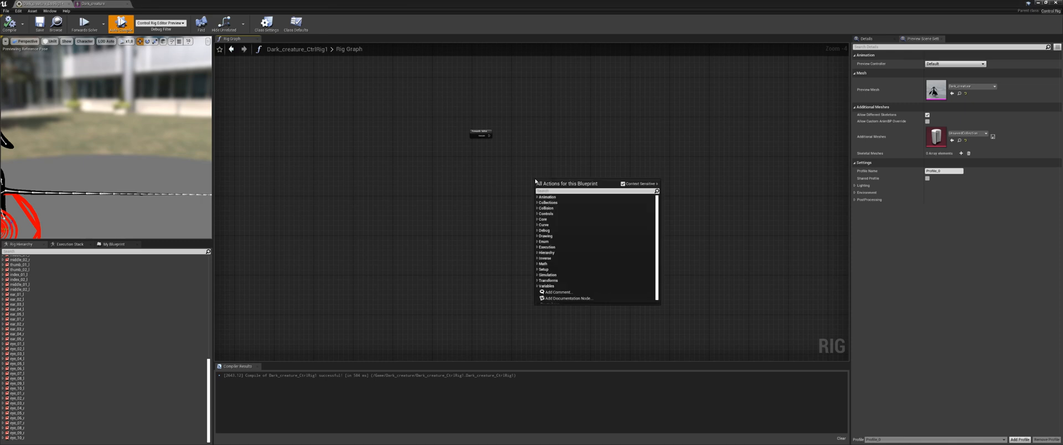
{"action": "type", "text": "fit"}
{"action": "key", "text": "Up"}
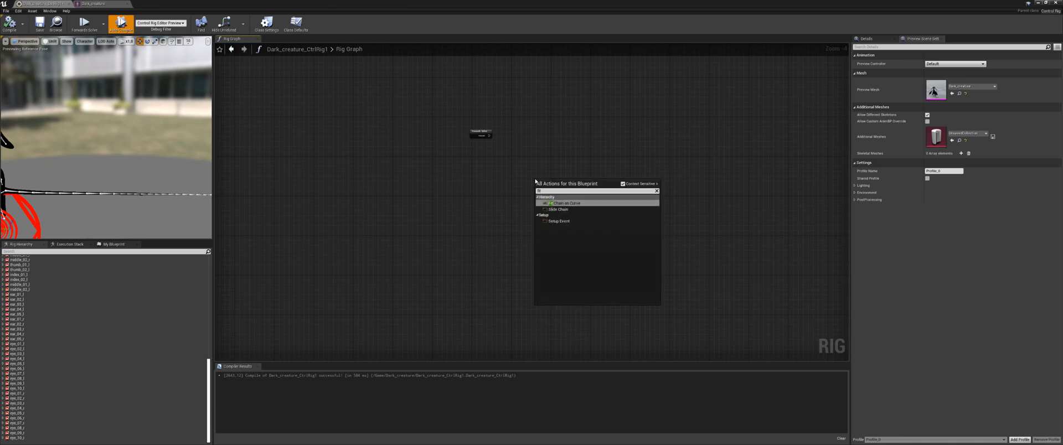
{"action": "key", "text": "Return"}
{"action": "scroll", "coordinate": [536, 181], "scroll_direction": "up", "scroll_amount": 4}
{"action": "left_click_drag", "start_coordinate": [615, 174], "coordinate": [774, 90]}
{"action": "right_click_drag", "start_coordinate": [643, 149], "coordinate": [596, 182]}
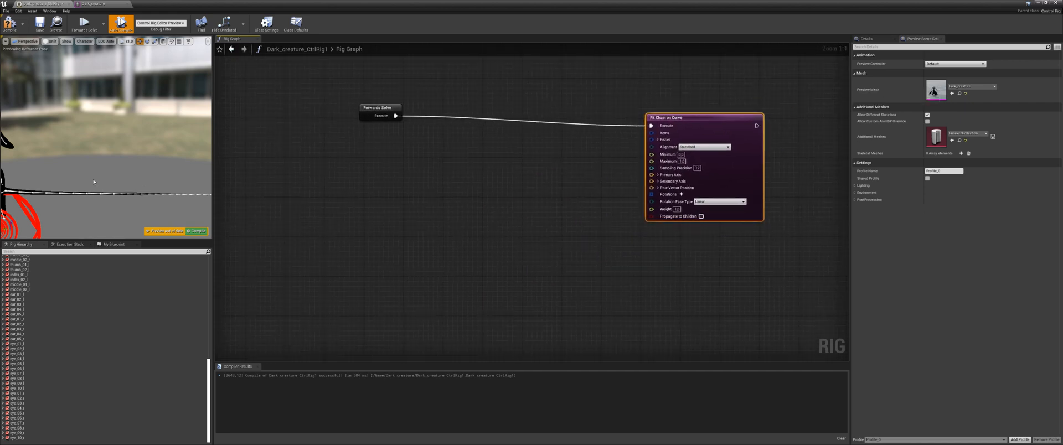
{"action": "right_click_drag", "start_coordinate": [517, 172], "coordinate": [453, 191]}
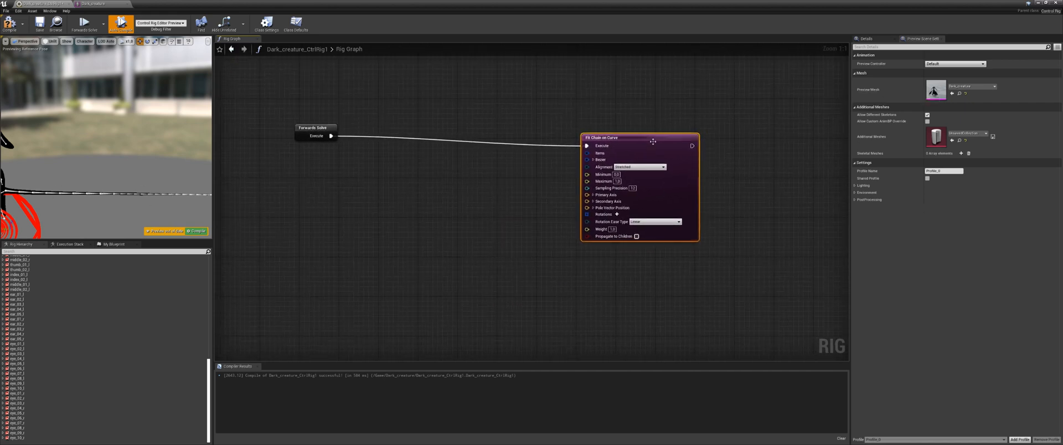
{"action": "left_click_drag", "start_coordinate": [653, 139], "coordinate": [692, 134]}
Step: Create an Item Chain node feeding the Items input of Fit Chain on Curve and place it beside that node
{"action": "left_click_drag", "start_coordinate": [627, 149], "coordinate": [570, 163]}
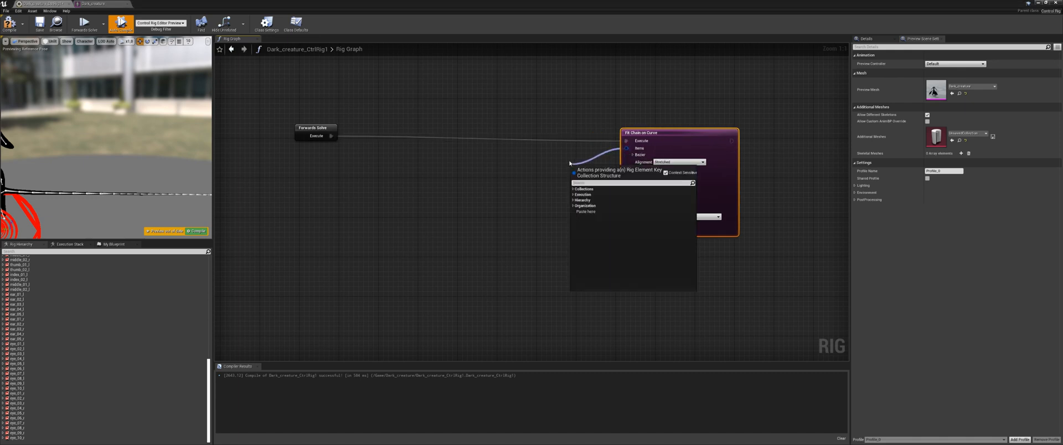
{"action": "type", "text": "ite"}
{"action": "key", "text": "Up"}
{"action": "key", "text": "Up"}
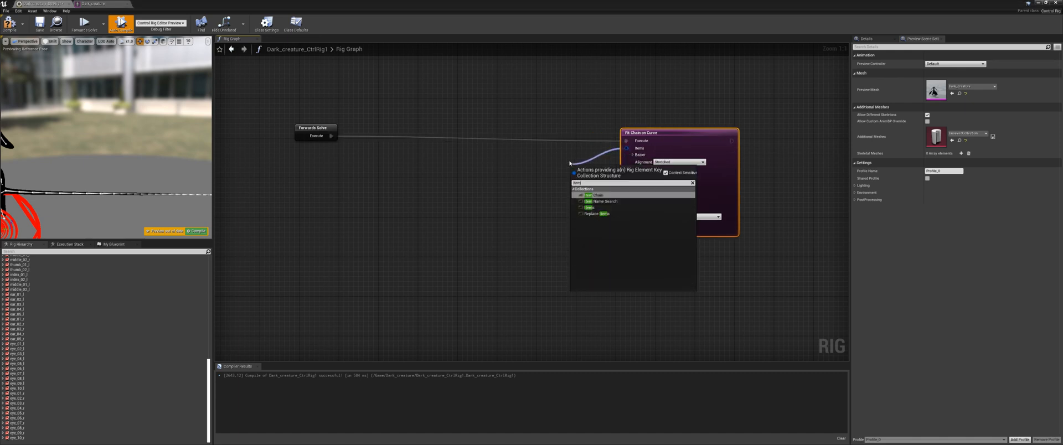
{"action": "key", "text": "Return"}
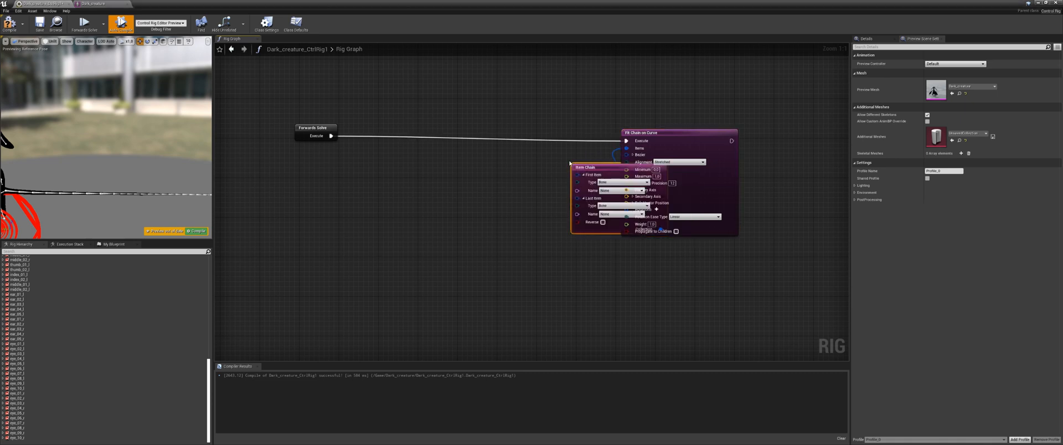
{"action": "left_click_drag", "start_coordinate": [614, 165], "coordinate": [540, 150]}
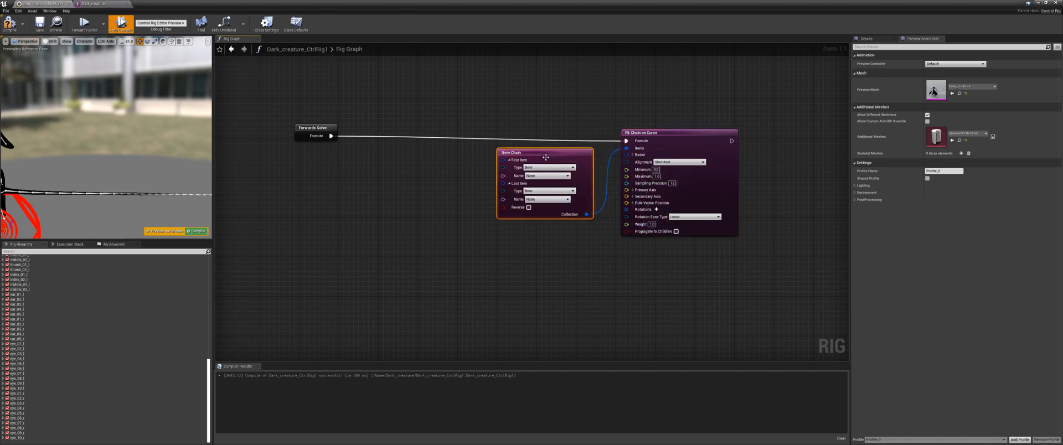
Step: Set the Item Chain's first bone to tail_01 and last bone to tail_16_001, then tidy the node's placement
{"action": "left_click", "coordinate": [543, 175]}
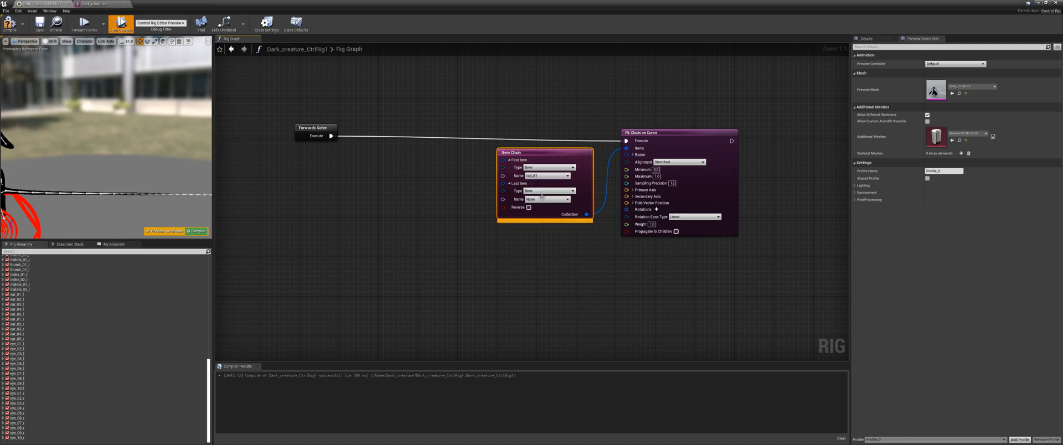
{"action": "left_click", "coordinate": [542, 199]}
{"action": "type", "text": "tail"}
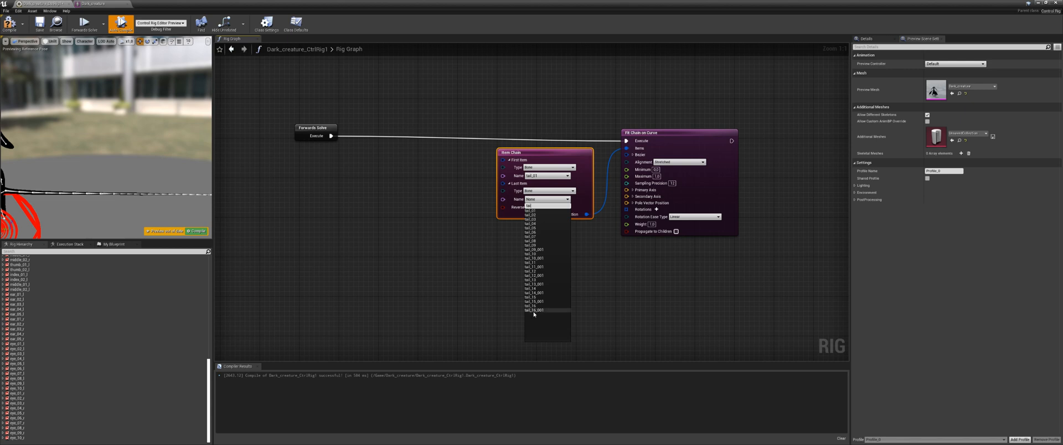
{"action": "left_click", "coordinate": [534, 310]}
{"action": "left_click_drag", "start_coordinate": [565, 163], "coordinate": [576, 164]}
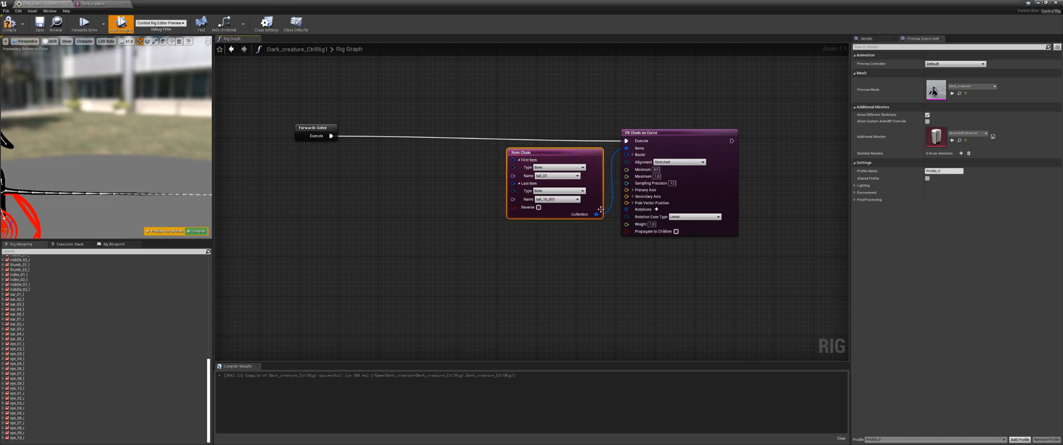
{"action": "right_click_drag", "start_coordinate": [555, 235], "coordinate": [475, 235]}
{"action": "left_click_drag", "start_coordinate": [473, 215], "coordinate": [469, 190]}
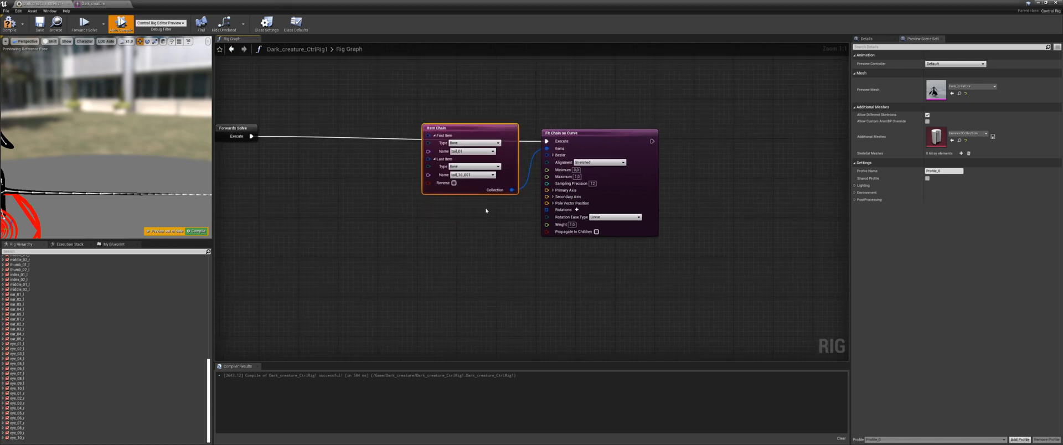
{"action": "right_click_drag", "start_coordinate": [487, 211], "coordinate": [521, 211]}
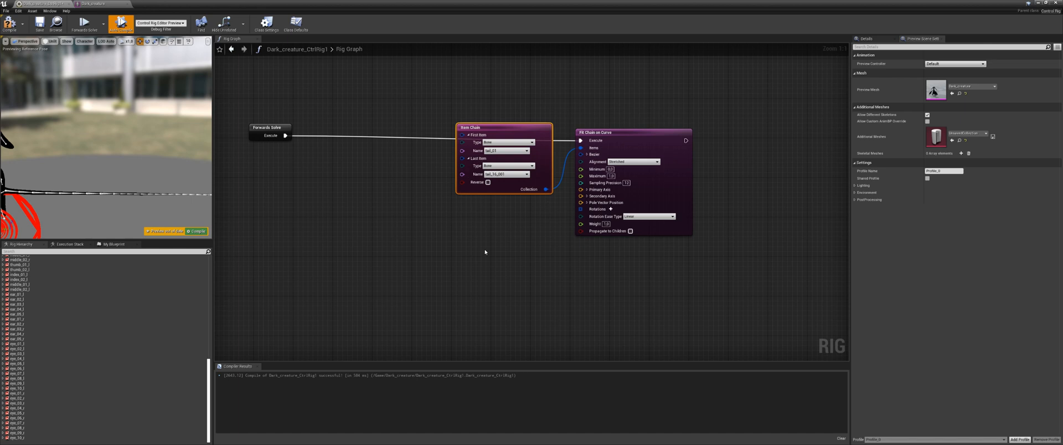
Step: Expand the Bezier points on Fit Chain on Curve and move Forwards Solve farther away from the chain nodes
{"action": "left_click", "coordinate": [587, 154]}
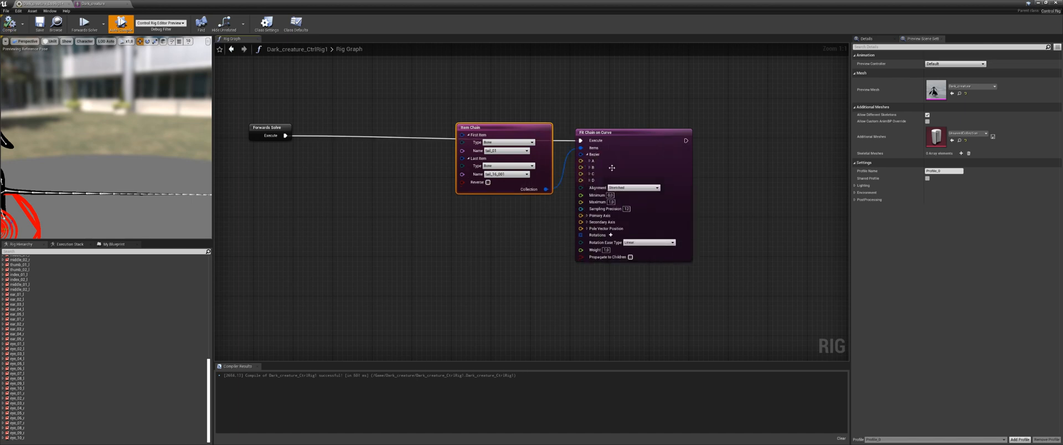
{"action": "right_click_drag", "start_coordinate": [452, 239], "coordinate": [484, 220]}
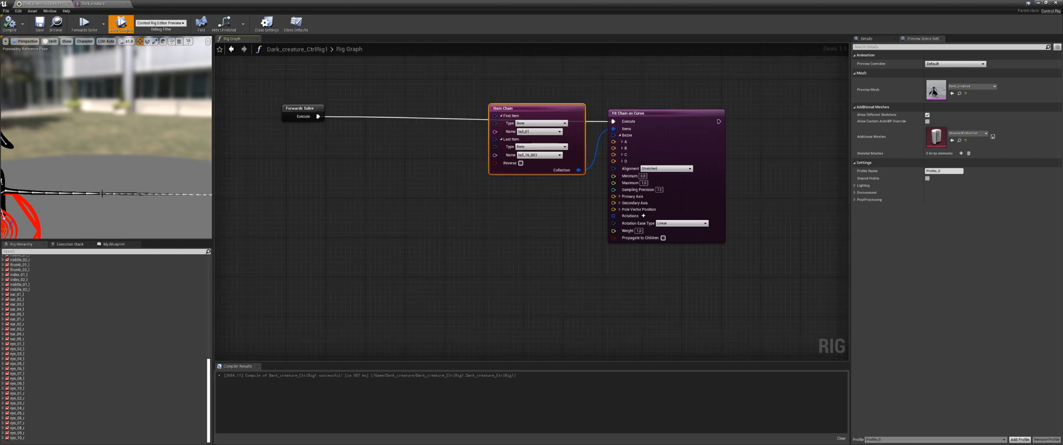
{"action": "right_click_drag", "start_coordinate": [410, 255], "coordinate": [499, 259]}
{"action": "left_click_drag", "start_coordinate": [472, 111], "coordinate": [357, 132]}
{"action": "right_click_drag", "start_coordinate": [306, 130], "coordinate": [471, 89]}
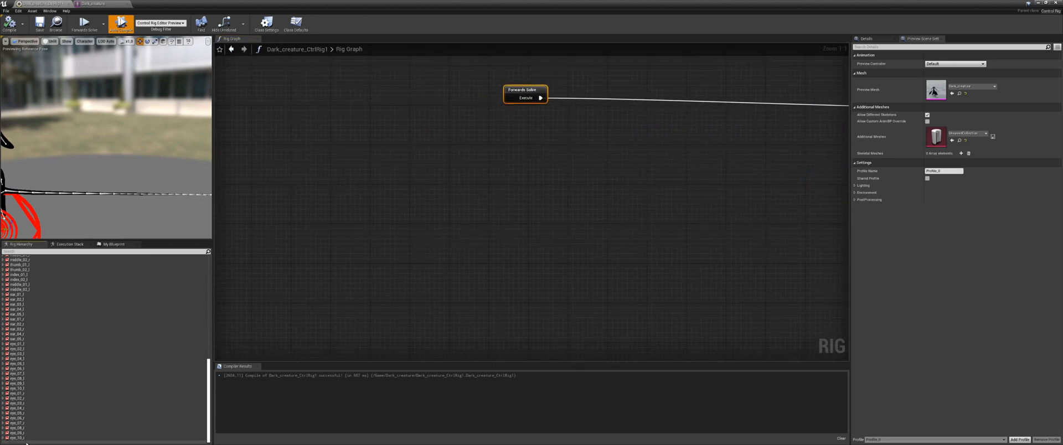
Step: Create a new space in the rig hierarchy and duplicate it three times
{"action": "right_click", "coordinate": [27, 306]}
{"action": "mouse_move", "coordinate": [52, 317]}
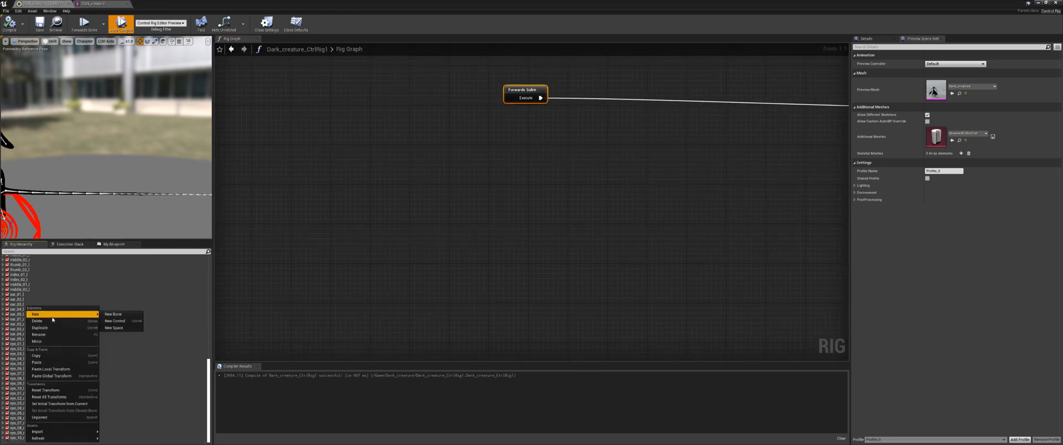
{"action": "left_click", "coordinate": [113, 328]}
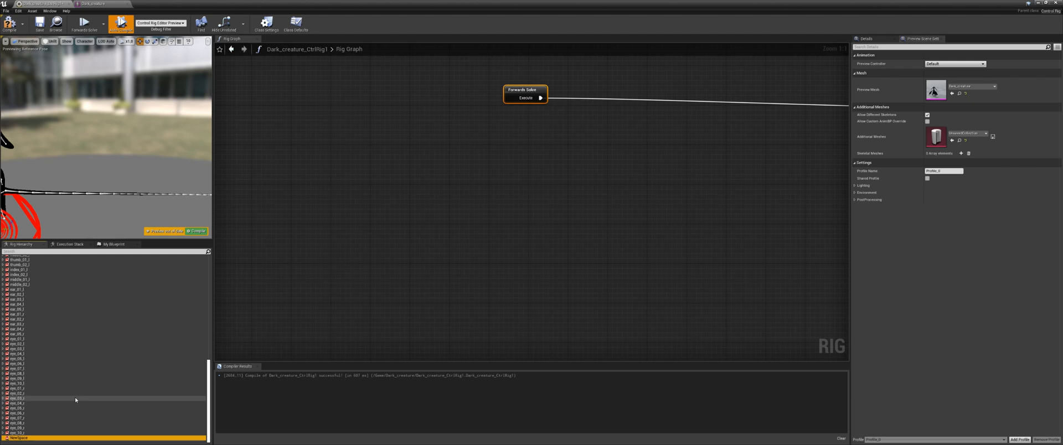
{"action": "key", "text": "ctrl+d"}
{"action": "key", "text": "ctrl+d"}
{"action": "key", "text": "ctrl+d"}
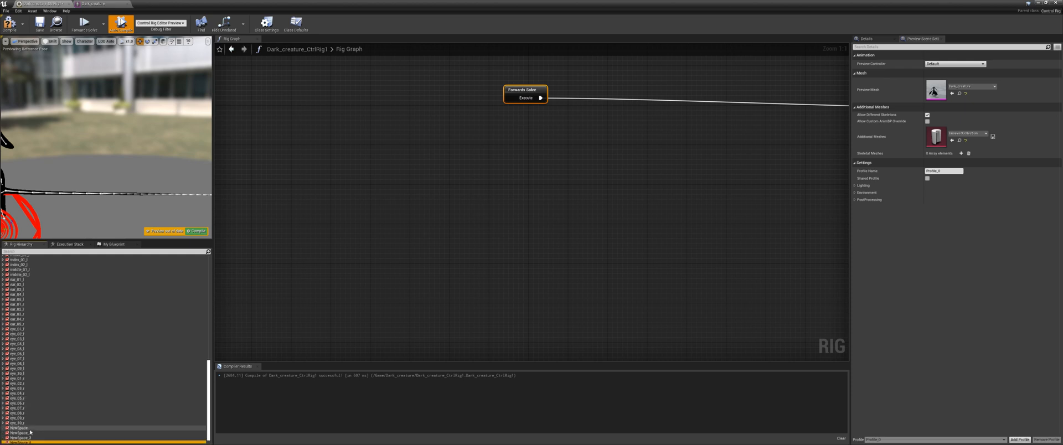
Step: Rename the four new spaces tail_ctrl1, tail_ctrl2, tail_ctrl3 and tail_ctrl4
{"action": "double_click", "coordinate": [30, 429]}
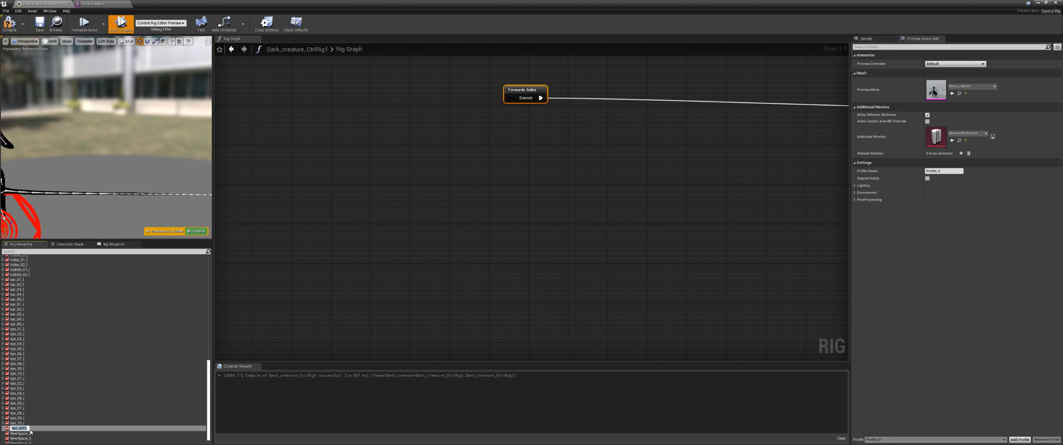
{"action": "key", "text": "Return"}
{"action": "double_click", "coordinate": [27, 433]}
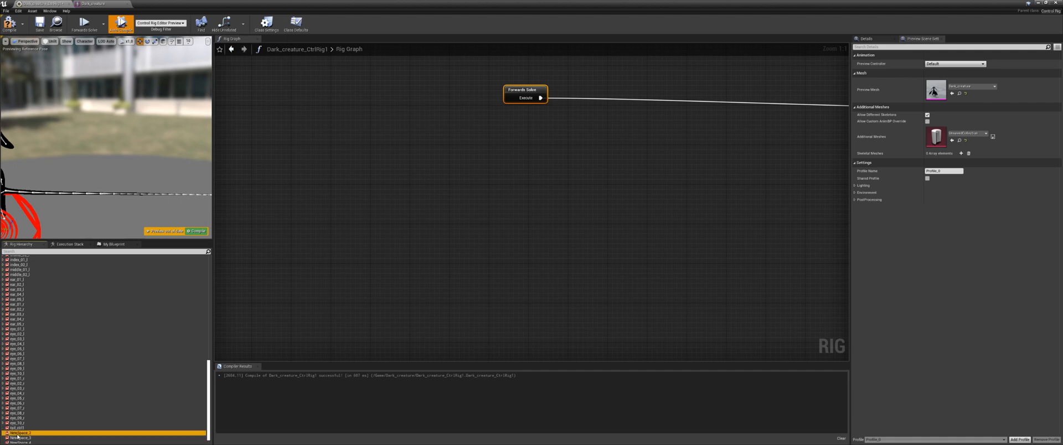
{"action": "key", "text": "Return"}
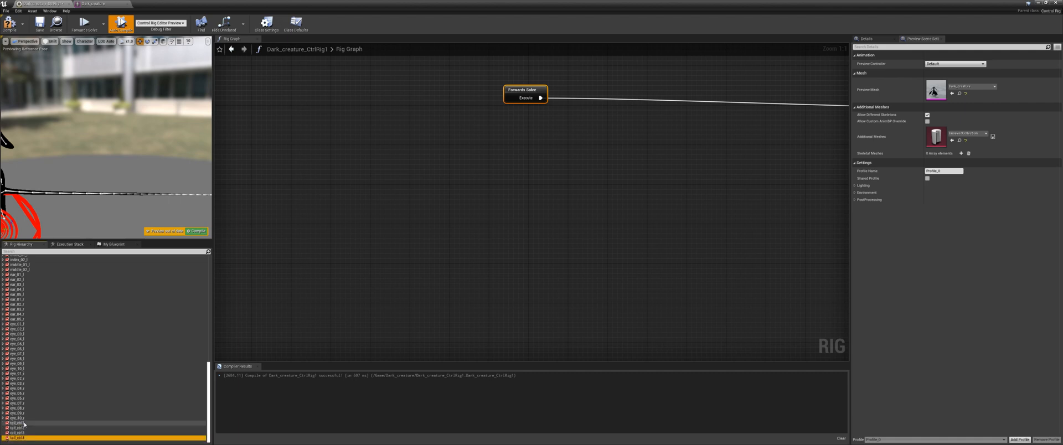
Step: Add a matching tail_ctrl control under each of the four tail spaces, and move Forwards Solve farther from the Item Chain
{"action": "left_click", "coordinate": [22, 425]}
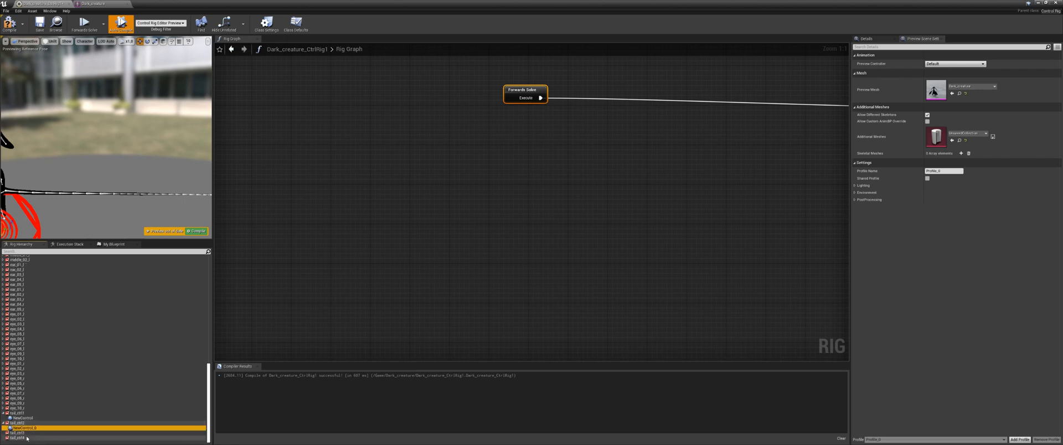
{"action": "double_click", "coordinate": [20, 408]}
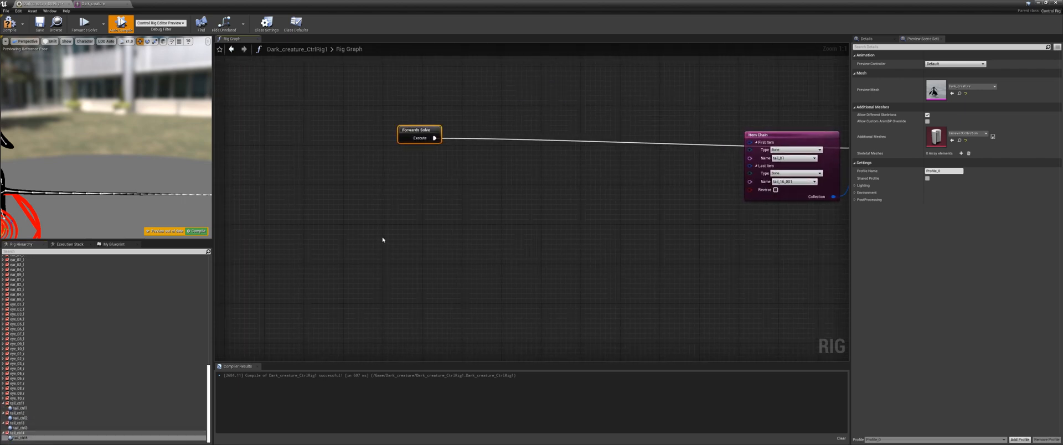
{"action": "left_click_drag", "start_coordinate": [413, 136], "coordinate": [354, 145]}
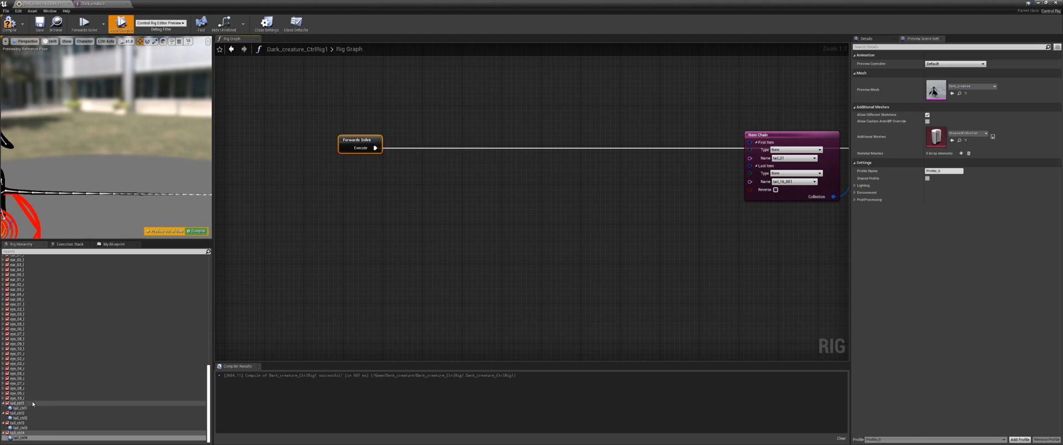
Step: Add Set Transform nodes for the spaces tail_ctrl1 and tail_ctrl2 after Forwards Solve, and move them away from the Item Chain
{"action": "left_click_drag", "start_coordinate": [33, 405], "coordinate": [459, 132]}
{"action": "left_click", "coordinate": [415, 207]}
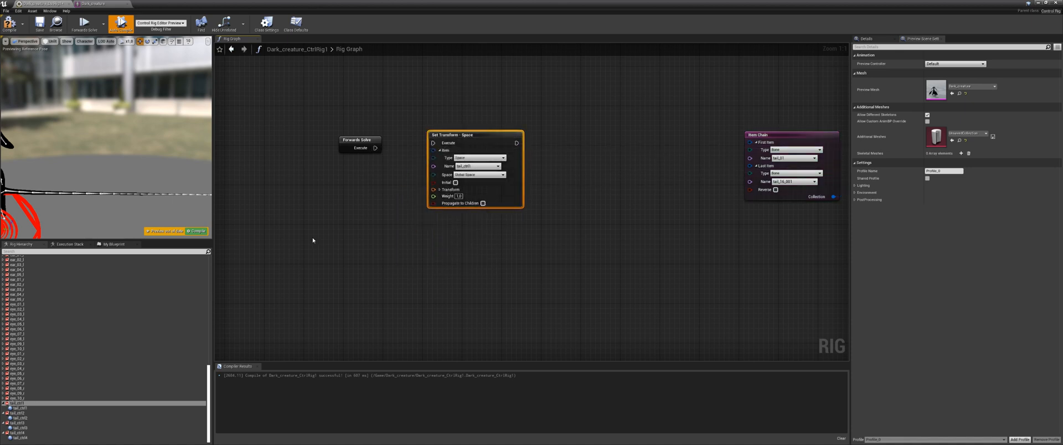
{"action": "left_click", "coordinate": [23, 413]}
{"action": "left_click_drag", "start_coordinate": [573, 139], "coordinate": [573, 137]}
{"action": "left_click", "coordinate": [592, 148]}
{"action": "left_click_drag", "start_coordinate": [628, 120], "coordinate": [351, 220]}
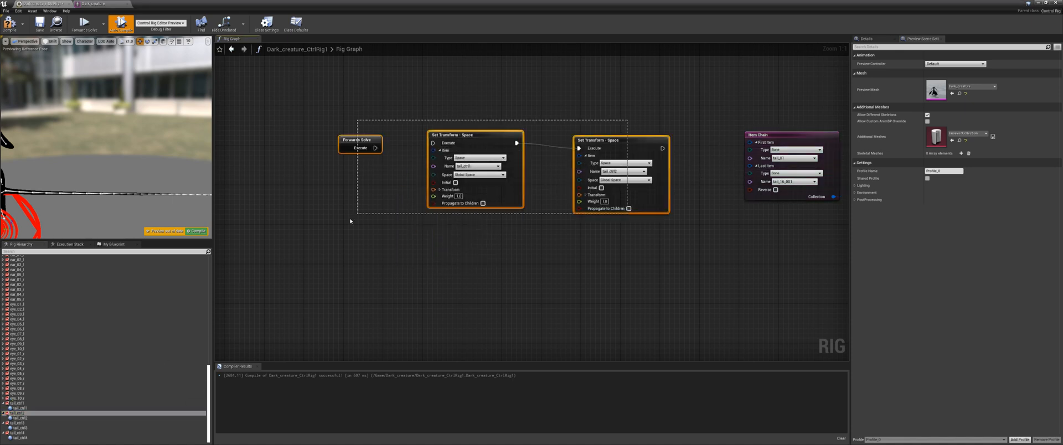
{"action": "left_click_drag", "start_coordinate": [492, 135], "coordinate": [304, 140]}
{"action": "right_click_drag", "start_coordinate": [365, 161], "coordinate": [418, 147]}
Step: Add Set Transform nodes for the spaces tail_ctrl3 and tail_ctrl4 after the tail_ctrl2 node
{"action": "left_click_drag", "start_coordinate": [22, 423], "coordinate": [580, 136]}
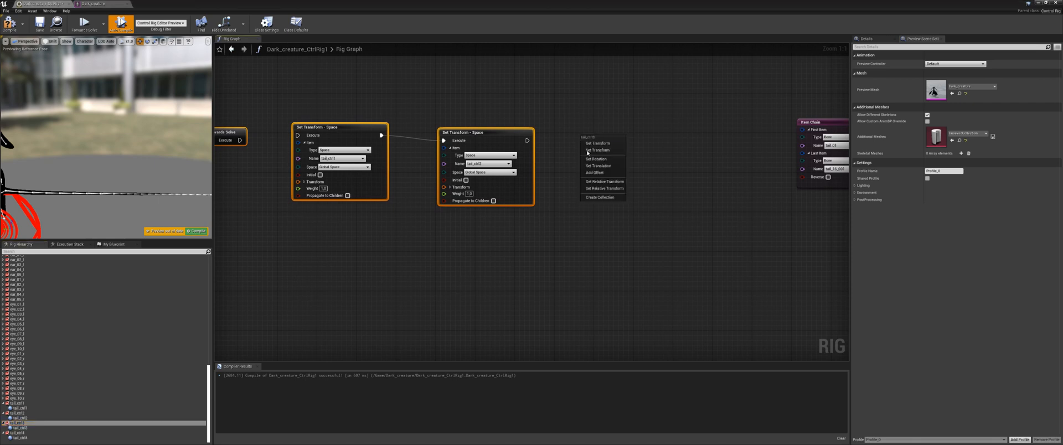
{"action": "left_click", "coordinate": [612, 150]}
{"action": "left_click", "coordinate": [16, 434]}
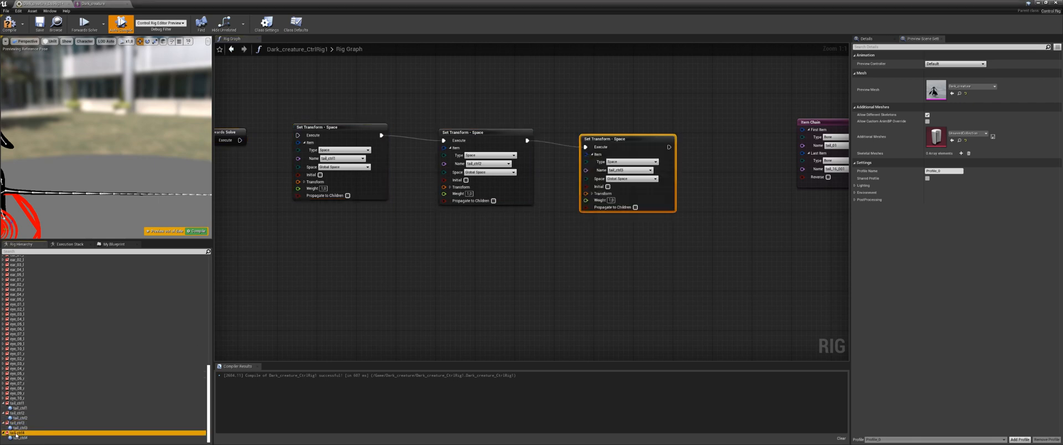
{"action": "left_click_drag", "start_coordinate": [633, 182], "coordinate": [677, 170]}
{"action": "left_click", "coordinate": [707, 185]}
Step: Arrange the four Set Transform nodes in an even row and connect Forwards Solve's Execute to the tail_ctrl1 node
{"action": "right_click_drag", "start_coordinate": [698, 263], "coordinate": [612, 323]}
{"action": "left_click_drag", "start_coordinate": [637, 233], "coordinate": [653, 197]}
{"action": "left_click", "coordinate": [550, 201], "text": "shift"}
{"action": "left_click_drag", "start_coordinate": [550, 202], "coordinate": [520, 195]}
{"action": "right_click_drag", "start_coordinate": [519, 196], "coordinate": [664, 181]}
{"action": "left_click_drag", "start_coordinate": [417, 173], "coordinate": [439, 178]}
{"action": "left_click_drag", "start_coordinate": [299, 186], "coordinate": [383, 186]}
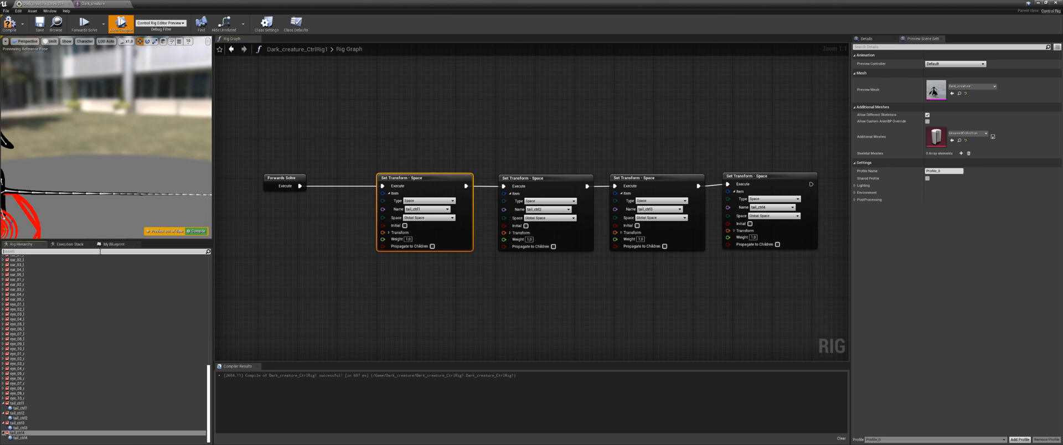
Step: Filter the rig hierarchy for "tail" and examine the creature's tail bones one after another from tail_01 in the skeleton
{"action": "left_click", "coordinate": [100, 251]}
{"action": "type", "text": "tail"}
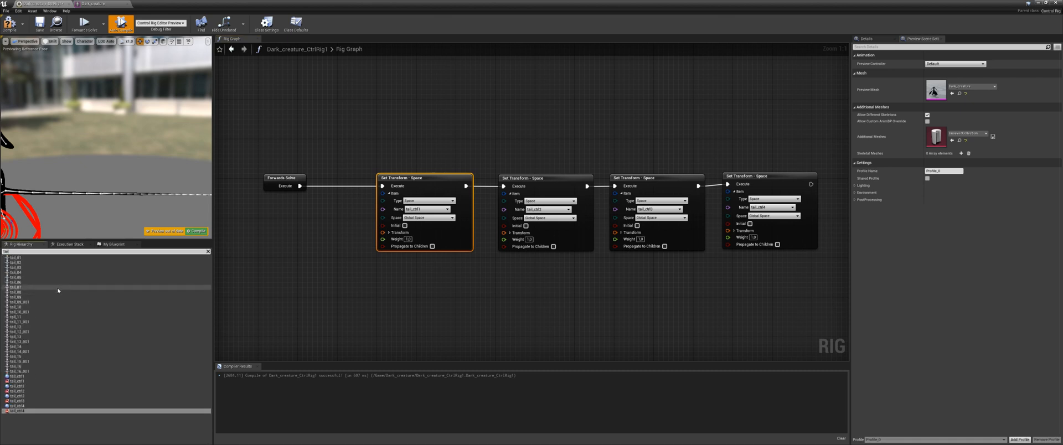
{"action": "left_click", "coordinate": [108, 4]}
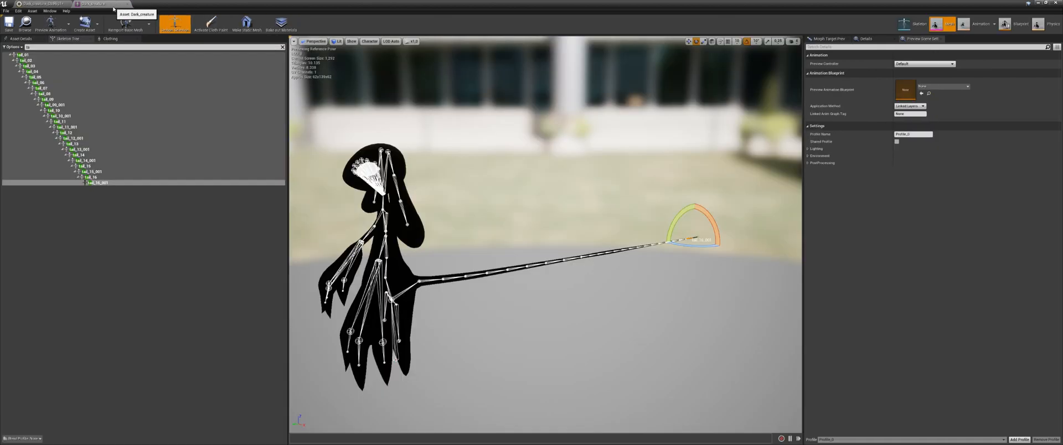
{"action": "left_click", "coordinate": [46, 55]}
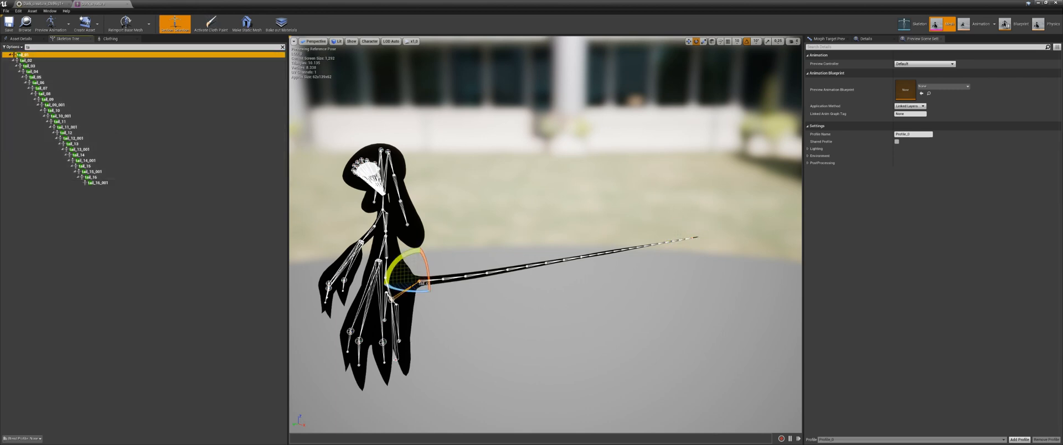
{"action": "key", "text": "Down"}
{"action": "key", "text": "Down"}
{"action": "key", "text": "Down"}
{"action": "key", "text": "Down"}
{"action": "key", "text": "Down"}
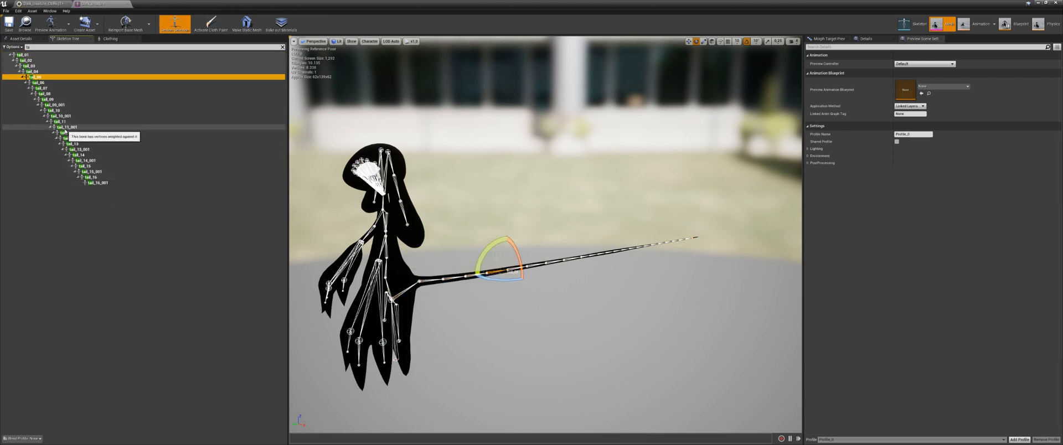
Step: Add a Get Transform for bone tail_06 and connect its Translation to the Translation of tail_ctrl1's Set Transform
{"action": "left_click", "coordinate": [27, 4]}
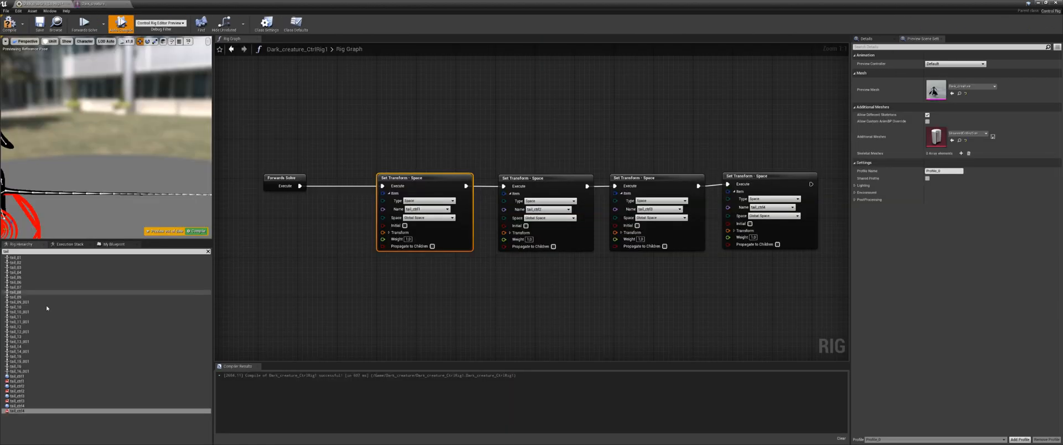
{"action": "left_click_drag", "start_coordinate": [44, 283], "coordinate": [283, 209]}
{"action": "left_click", "coordinate": [318, 234]}
{"action": "left_click_drag", "start_coordinate": [358, 254], "coordinate": [389, 233]}
{"action": "left_click", "coordinate": [389, 233]}
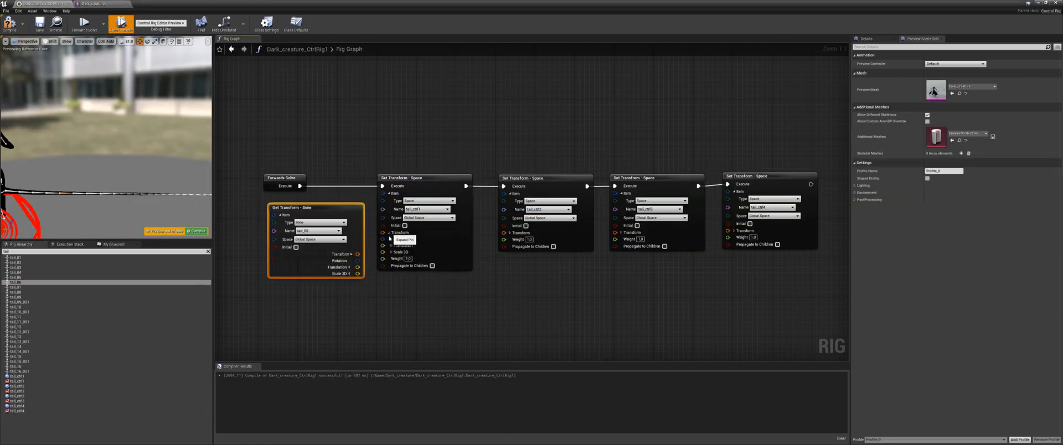
{"action": "left_click_drag", "start_coordinate": [358, 267], "coordinate": [383, 245]}
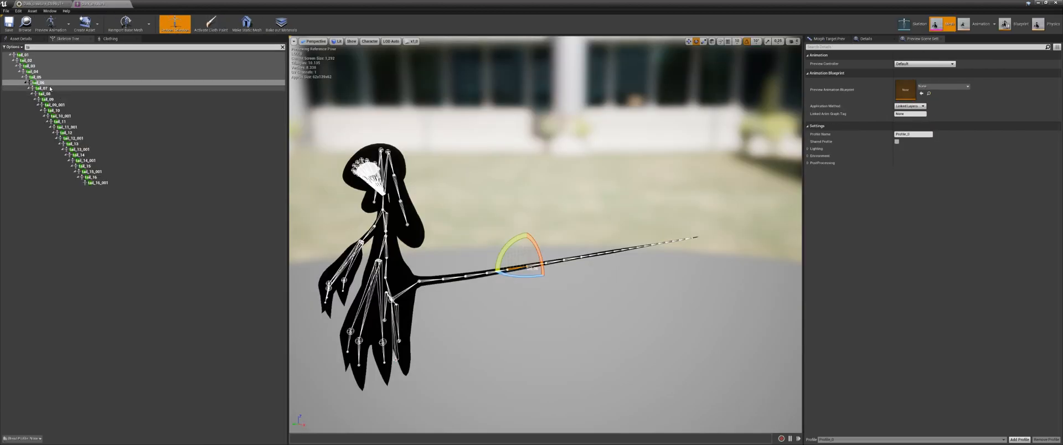
Step: Locate tail_10_001 in the skeleton, add a Get Transform for that bone and link its Translation to tail_ctrl2's Set Transform
{"action": "key", "text": "Down"}
{"action": "key", "text": "Down"}
{"action": "key", "text": "Down"}
{"action": "key", "text": "Down"}
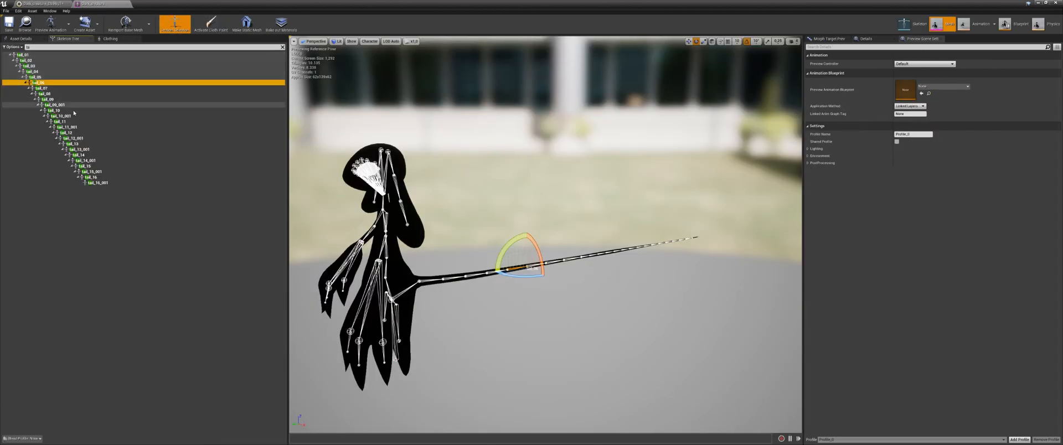
{"action": "key", "text": "Down"}
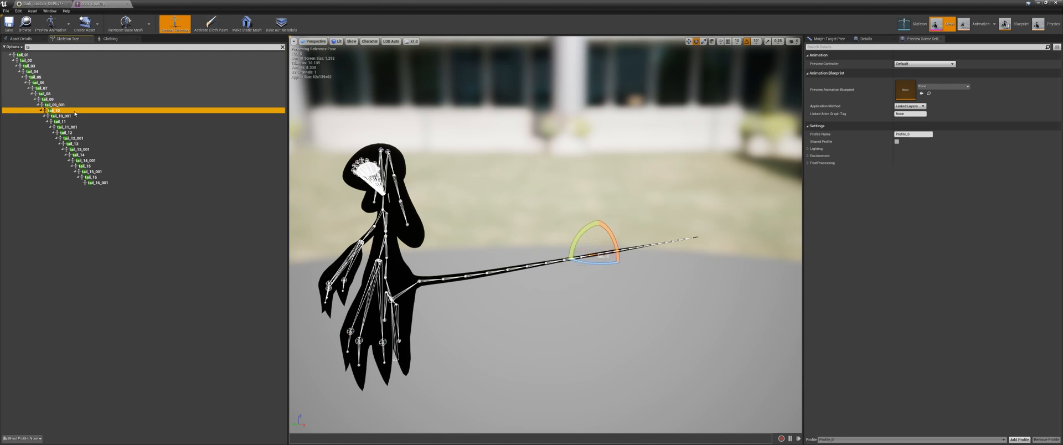
{"action": "key", "text": "Down"}
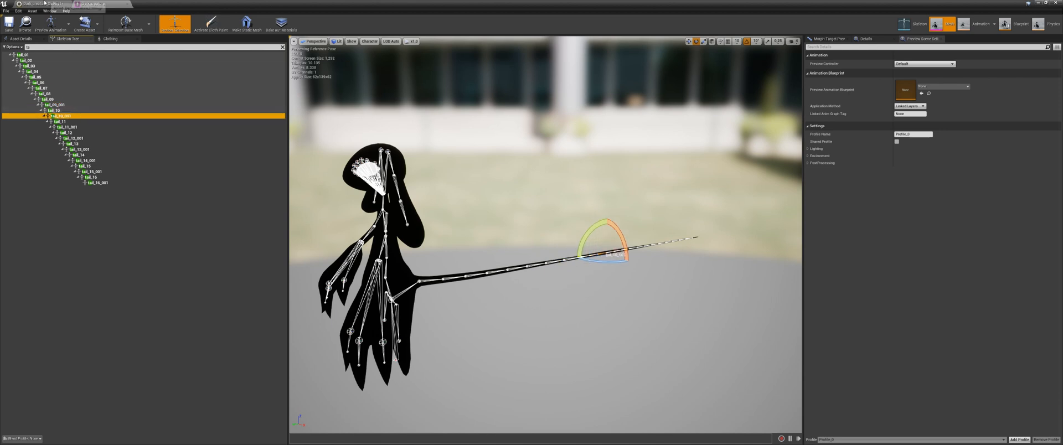
{"action": "left_click", "coordinate": [41, 4]}
{"action": "left_click_drag", "start_coordinate": [353, 311], "coordinate": [416, 297]}
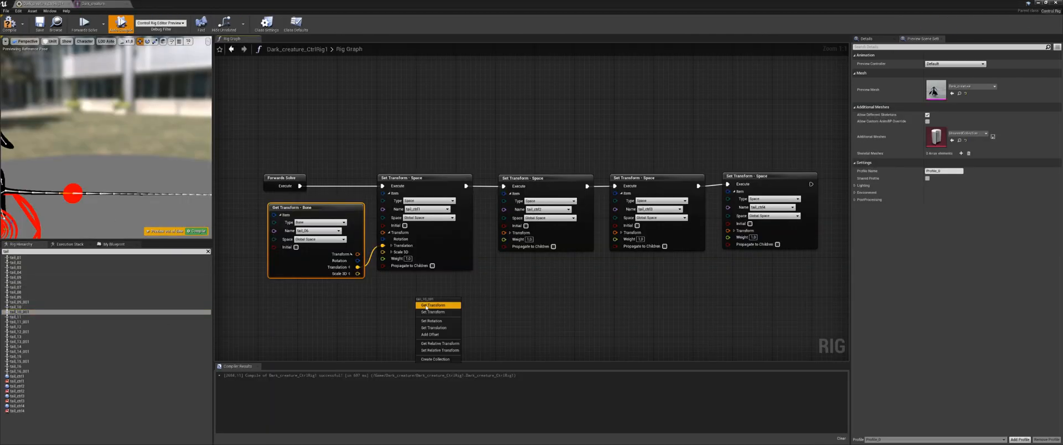
{"action": "left_click", "coordinate": [433, 304]}
{"action": "right_click_drag", "start_coordinate": [495, 346], "coordinate": [482, 311]}
{"action": "left_click", "coordinate": [486, 313]}
{"action": "left_click_drag", "start_coordinate": [492, 326], "coordinate": [498, 216]}
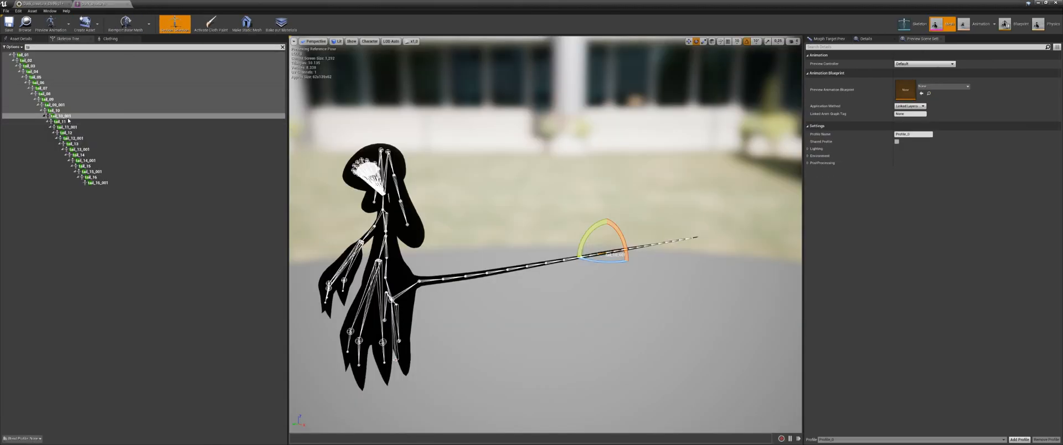
Step: Find tail_14 along the skeleton's tail, add its Get Transform and feed the Translation into tail_ctrl3's Set Transform
{"action": "left_click", "coordinate": [64, 117]}
{"action": "key", "text": "Down"}
{"action": "key", "text": "Down"}
{"action": "key", "text": "Down"}
{"action": "key", "text": "Down"}
{"action": "key", "text": "Down"}
{"action": "key", "text": "Down"}
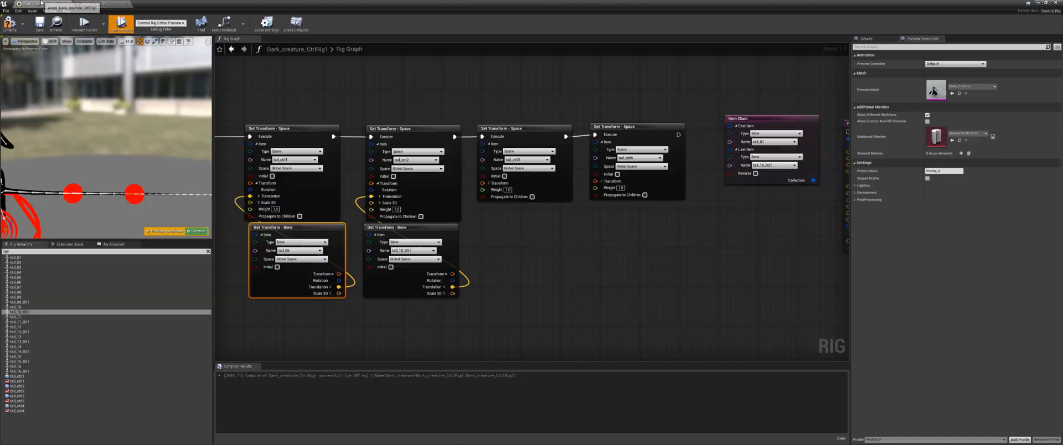
{"action": "left_click_drag", "start_coordinate": [16, 347], "coordinate": [506, 232]}
{"action": "left_click", "coordinate": [520, 239]}
{"action": "left_click_drag", "start_coordinate": [594, 293], "coordinate": [482, 196]}
{"action": "left_click_drag", "start_coordinate": [565, 247], "coordinate": [547, 246]}
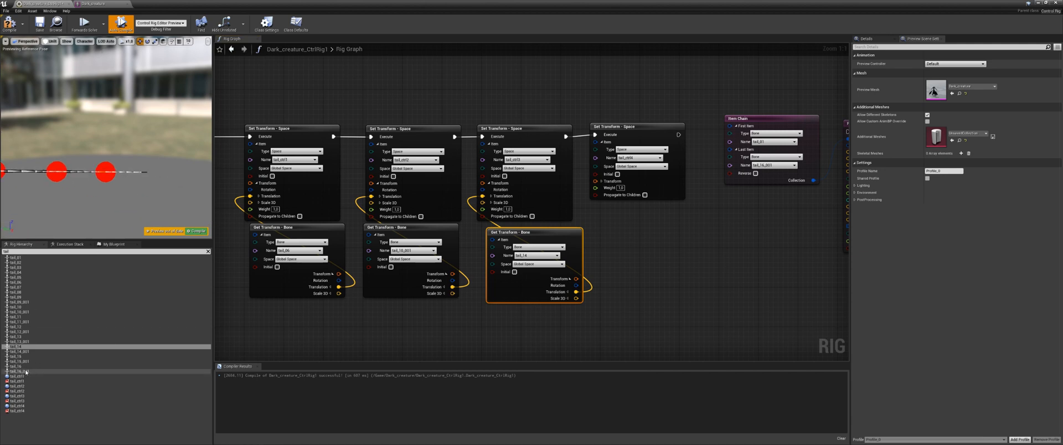
Step: Add a Get Transform for bone tail_16_001, connect its Translation to tail_ctrl4's Set Transform and place it beneath that node
{"action": "left_click_drag", "start_coordinate": [20, 371], "coordinate": [635, 246]}
{"action": "left_click", "coordinate": [650, 258]}
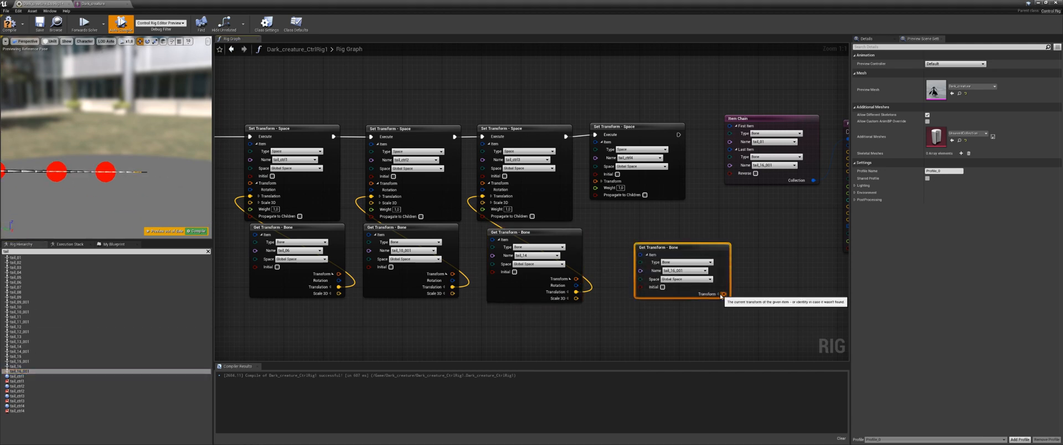
{"action": "left_click", "coordinate": [602, 181]}
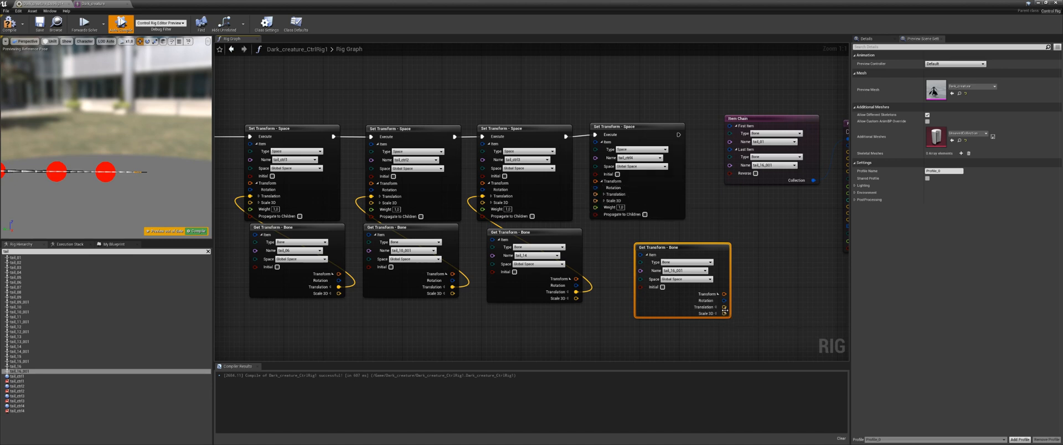
{"action": "left_click_drag", "start_coordinate": [724, 307], "coordinate": [595, 194]}
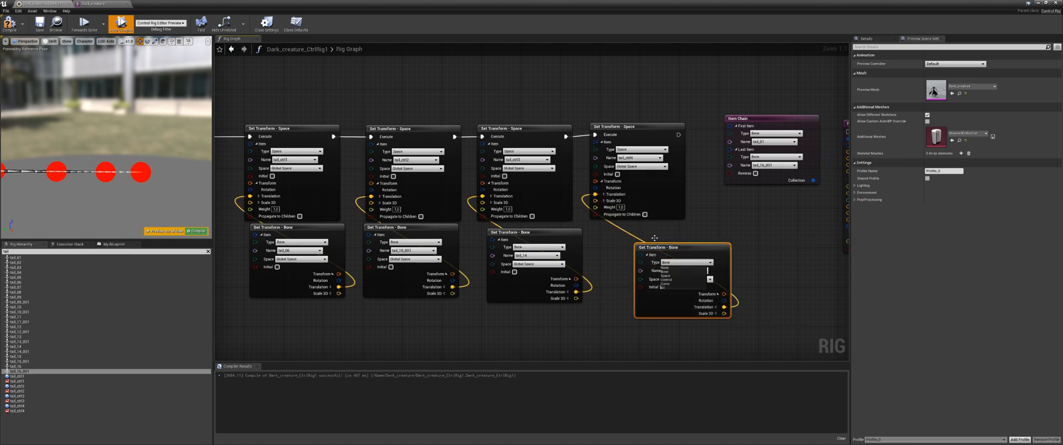
{"action": "left_click_drag", "start_coordinate": [673, 248], "coordinate": [628, 224]}
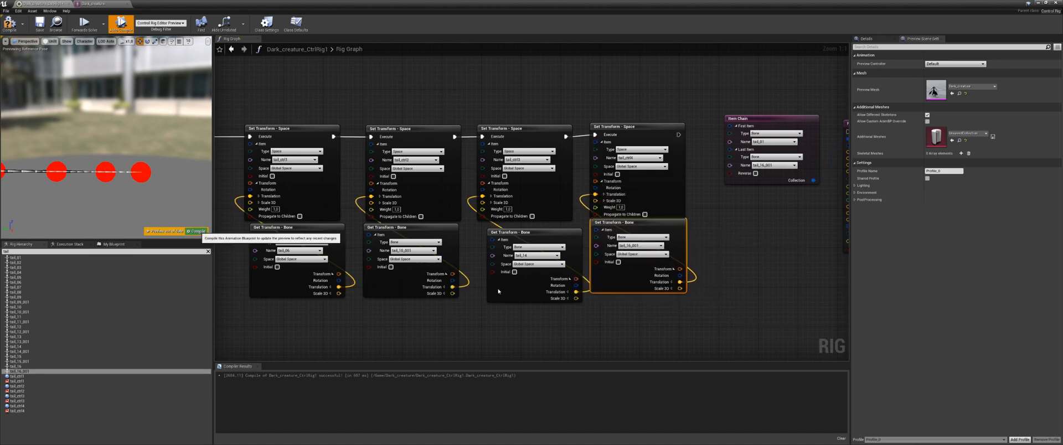
Step: Connect tail_ctrl4's Set Transform execution to Fit Chain on Curve and reposition the Item Chain between the two nodes
{"action": "right_click_drag", "start_coordinate": [732, 252], "coordinate": [543, 253]}
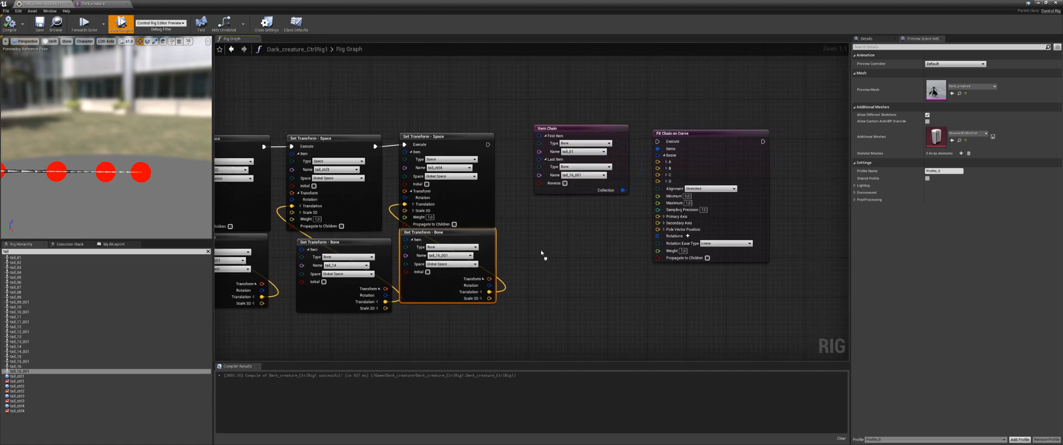
{"action": "left_click", "coordinate": [585, 140]}
{"action": "left_click_drag", "start_coordinate": [585, 141], "coordinate": [585, 190]}
{"action": "left_click_drag", "start_coordinate": [486, 143], "coordinate": [621, 243]}
{"action": "left_click_drag", "start_coordinate": [591, 205], "coordinate": [567, 169]}
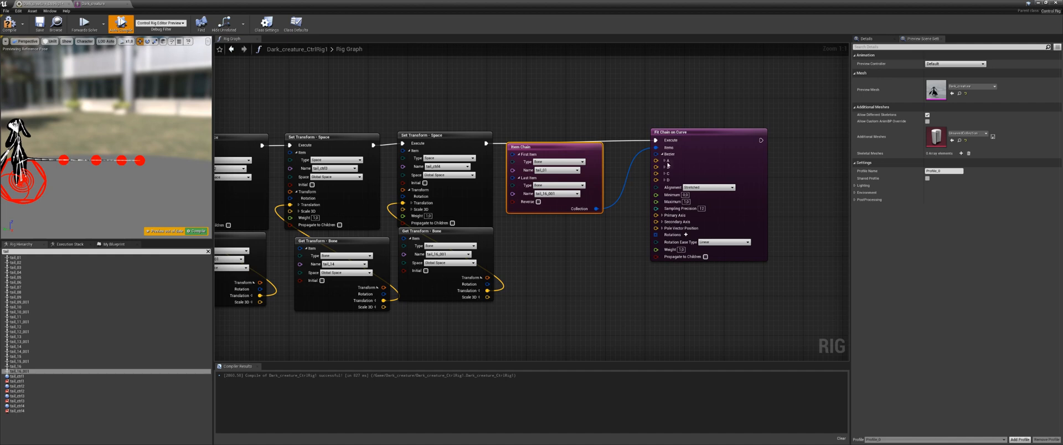
Step: Add Get Transform nodes for the controls tail_ctrl1, tail_ctrl2, tail_ctrl3 and tail_ctrl4 below Fit Chain on Curve
{"action": "right_click_drag", "start_coordinate": [556, 289], "coordinate": [558, 261]}
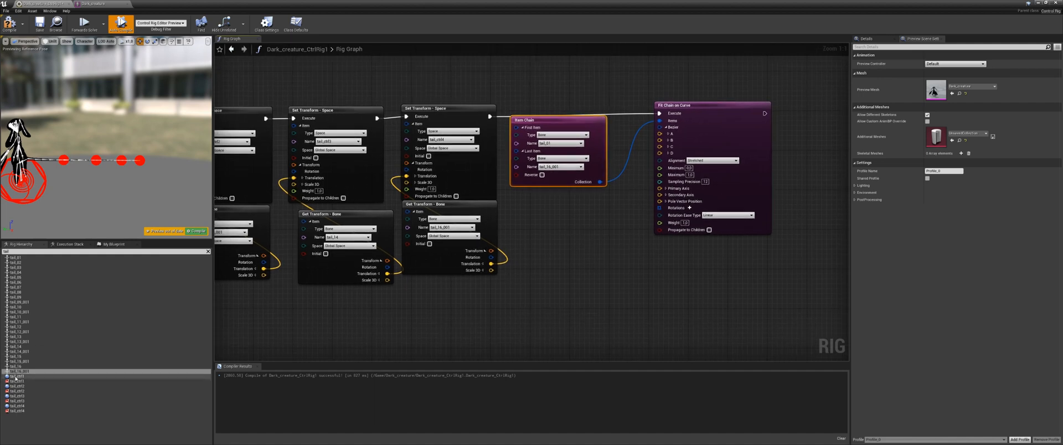
{"action": "left_click_drag", "start_coordinate": [16, 377], "coordinate": [488, 321]}
{"action": "left_click", "coordinate": [545, 283]}
{"action": "left_click", "coordinate": [502, 329]}
{"action": "right_click_drag", "start_coordinate": [455, 327], "coordinate": [416, 222]}
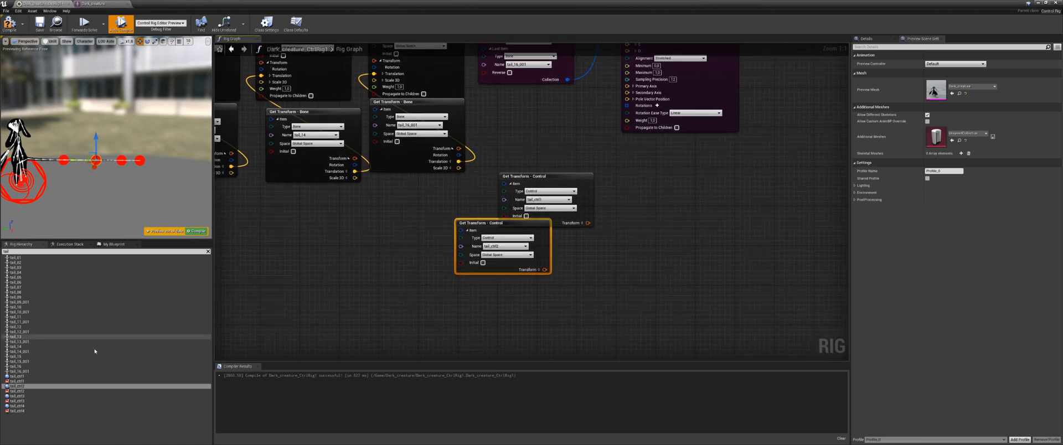
{"action": "left_click_drag", "start_coordinate": [16, 396], "coordinate": [410, 299]}
{"action": "left_click", "coordinate": [423, 307]}
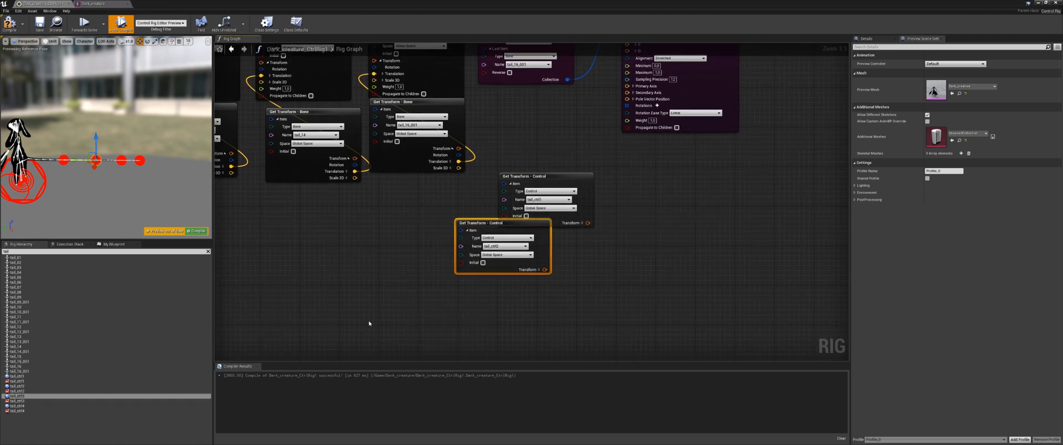
{"action": "left_click_drag", "start_coordinate": [17, 407], "coordinate": [567, 303]}
{"action": "left_click", "coordinate": [580, 310]}
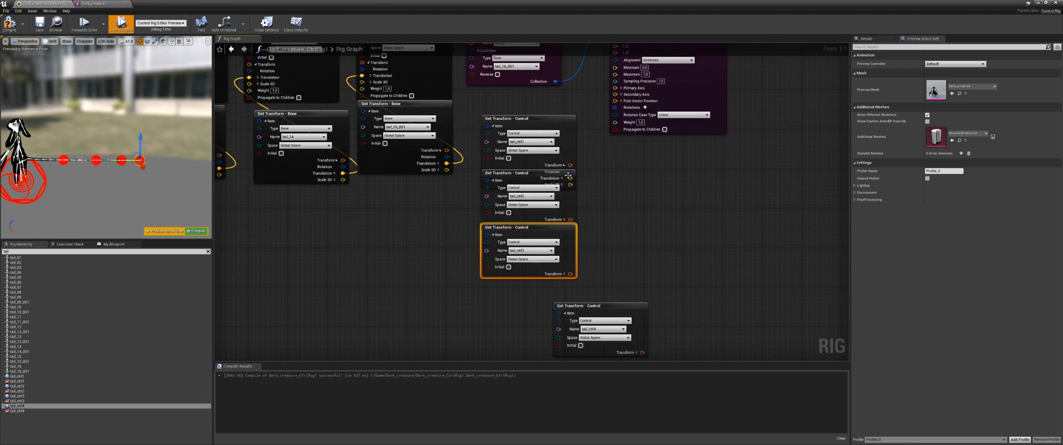
Step: Expand the Transform outputs of the four control Get Transform nodes, stack the nodes in a column and select them all
{"action": "left_click_drag", "start_coordinate": [571, 197], "coordinate": [565, 249]}
{"action": "left_click_drag", "start_coordinate": [531, 227], "coordinate": [526, 197]}
{"action": "left_click_drag", "start_coordinate": [387, 247], "coordinate": [529, 271]}
{"action": "right_click_drag", "start_coordinate": [628, 293], "coordinate": [638, 240]}
{"action": "left_click_drag", "start_coordinate": [615, 253], "coordinate": [536, 291]}
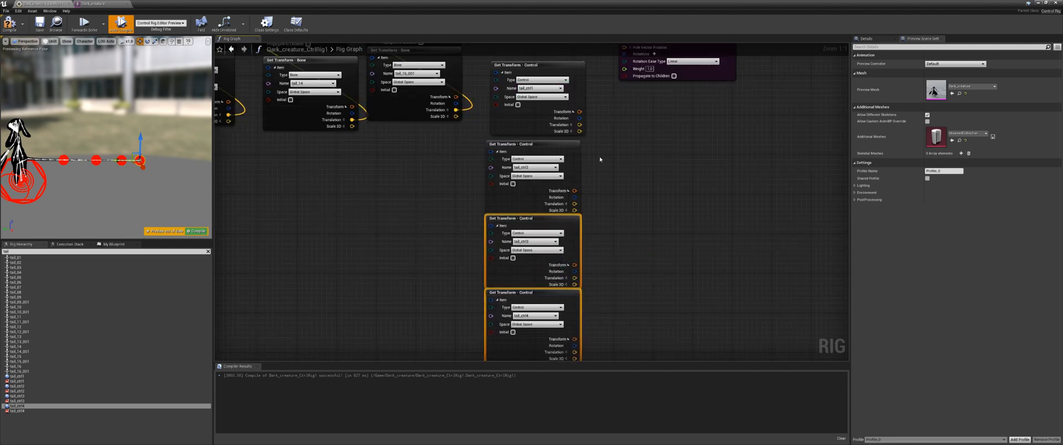
{"action": "left_click_drag", "start_coordinate": [609, 354], "coordinate": [470, 83]}
{"action": "scroll", "coordinate": [605, 188], "scroll_direction": "down", "scroll_amount": 1}
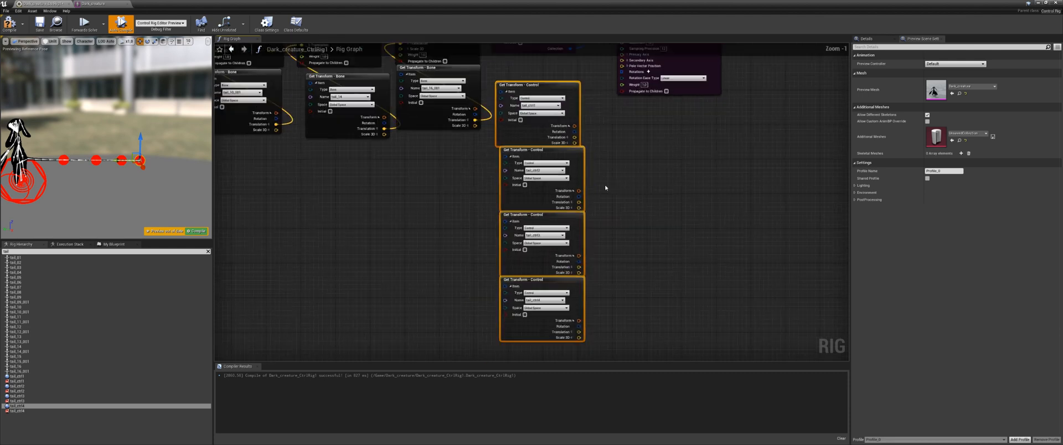